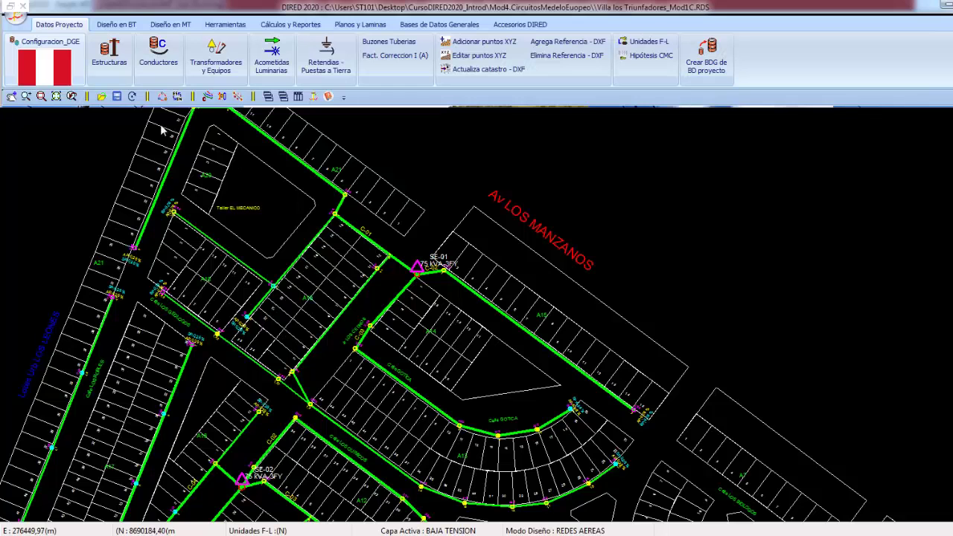
Open the project's database file configuration, then go to the Bases de Datos Generales tab
left_click(60, 65)
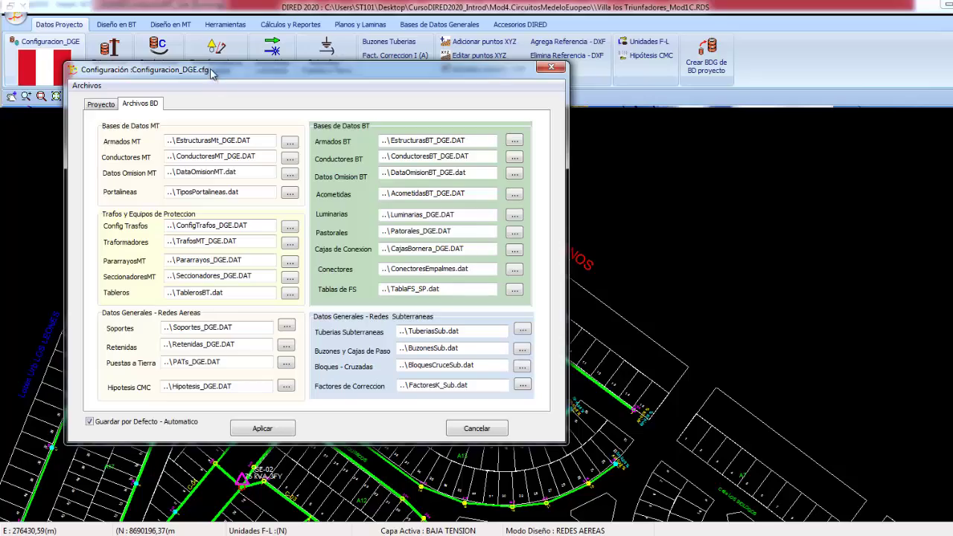
left_click_drag(213, 74, 280, 79)
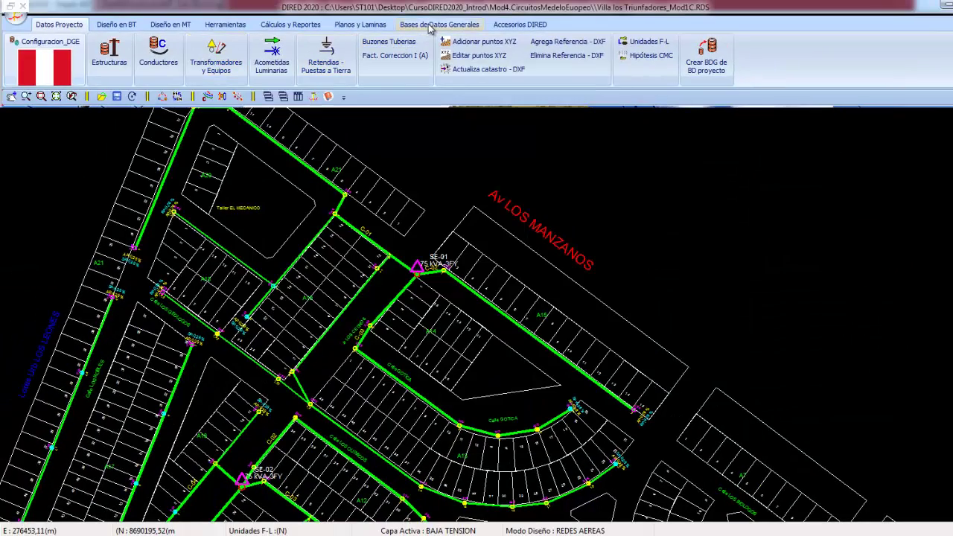
left_click(430, 25)
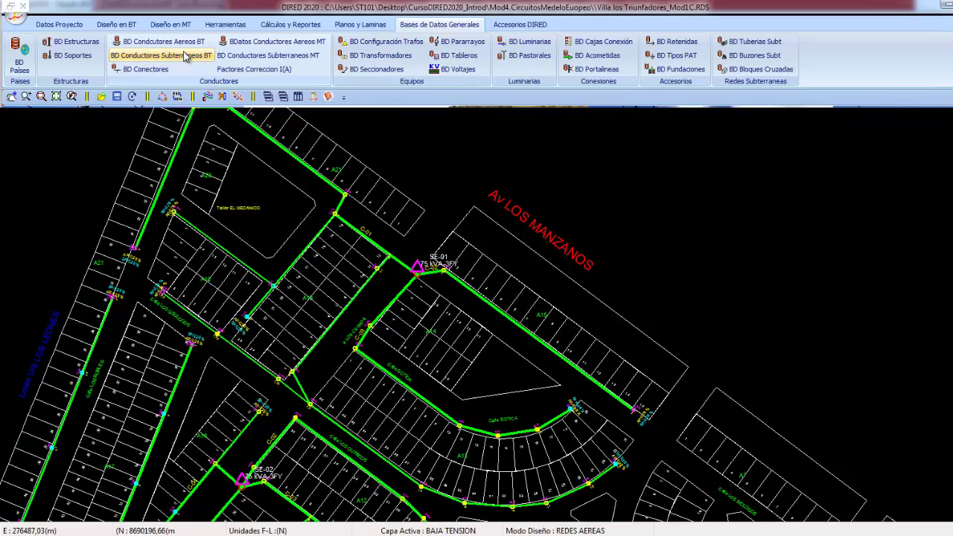
Browse the BD Conductores Aereos BT table's row 2 and row 4 values, then cancel unchanged
left_click(163, 42)
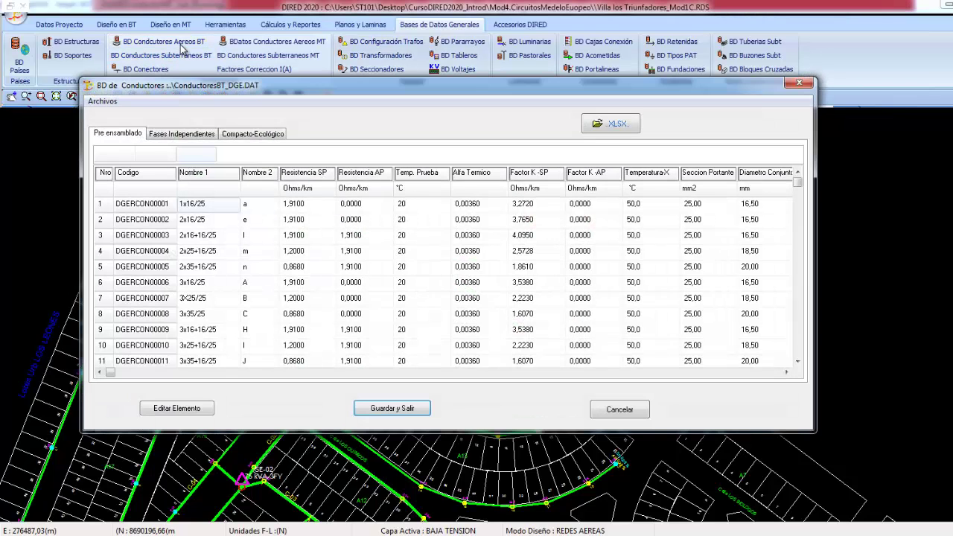
left_click(300, 220)
key("Tab")
key("Tab")
key("Tab")
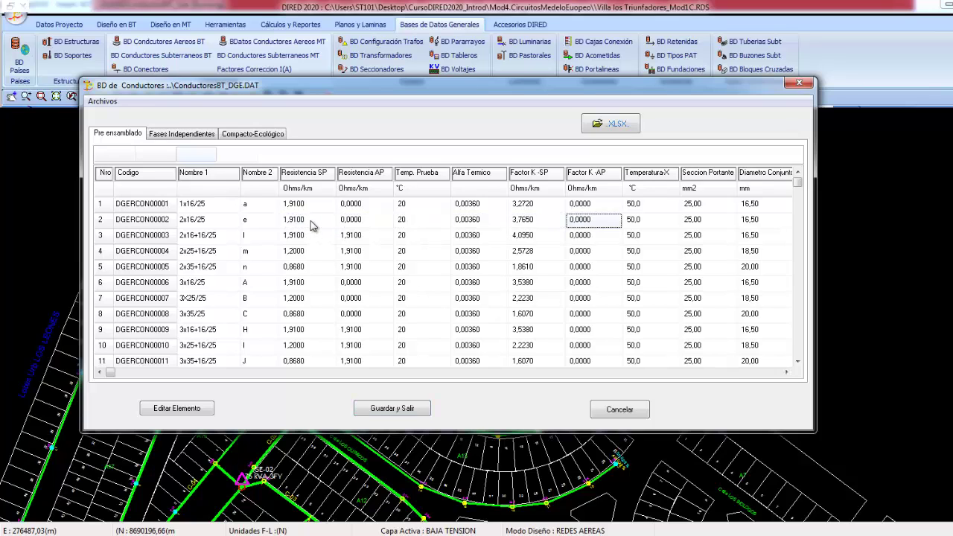
key("Tab")
key("Tab")
key("Tab")
key("shift+Tab")
key("shift+Tab")
key("shift+Tab")
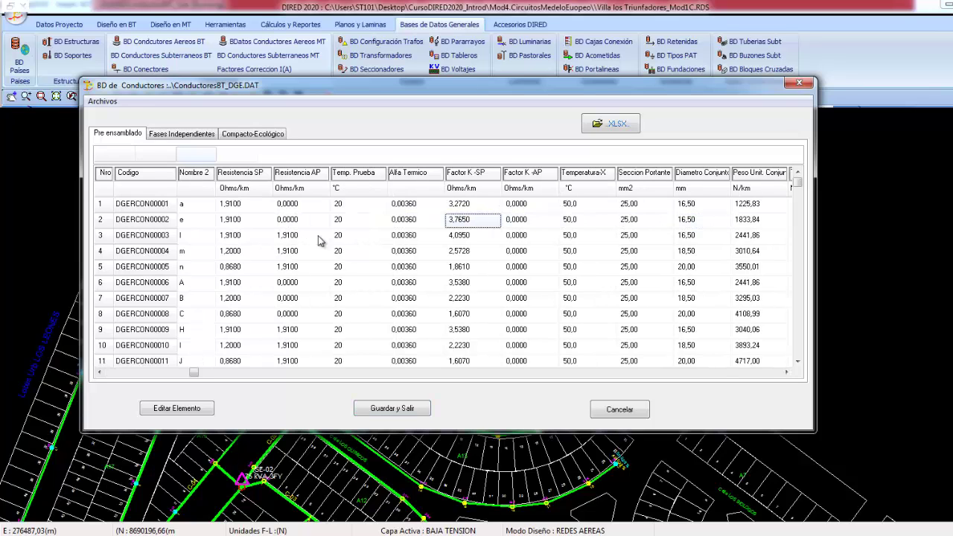
left_click(472, 251)
key("Down")
key("Down")
key("Down")
key("Down")
key("Down")
key("Down")
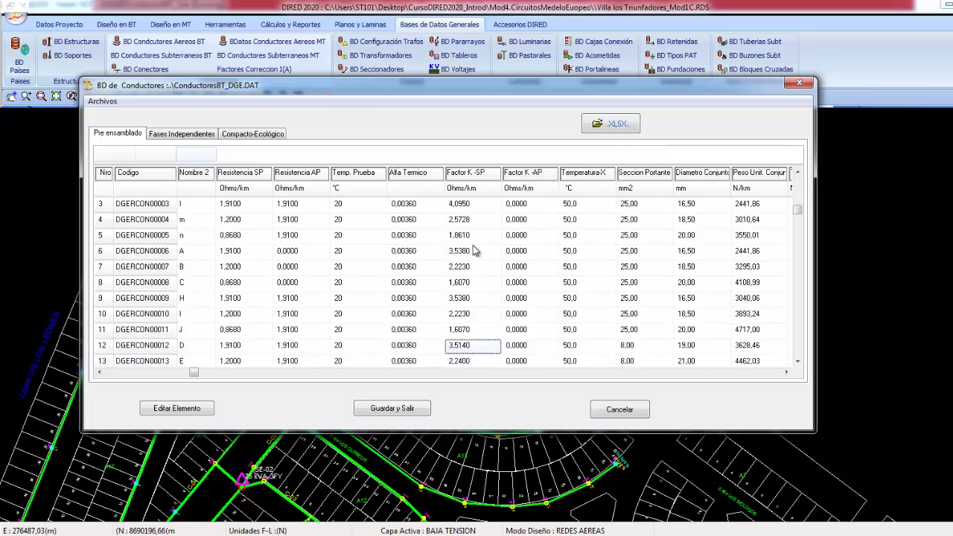
left_click(619, 409)
Inspect BD Conductores Subterraneos BT, including NYY 3x300/150 and Tri-Polar cables, then cancel unchanged
left_click(197, 58)
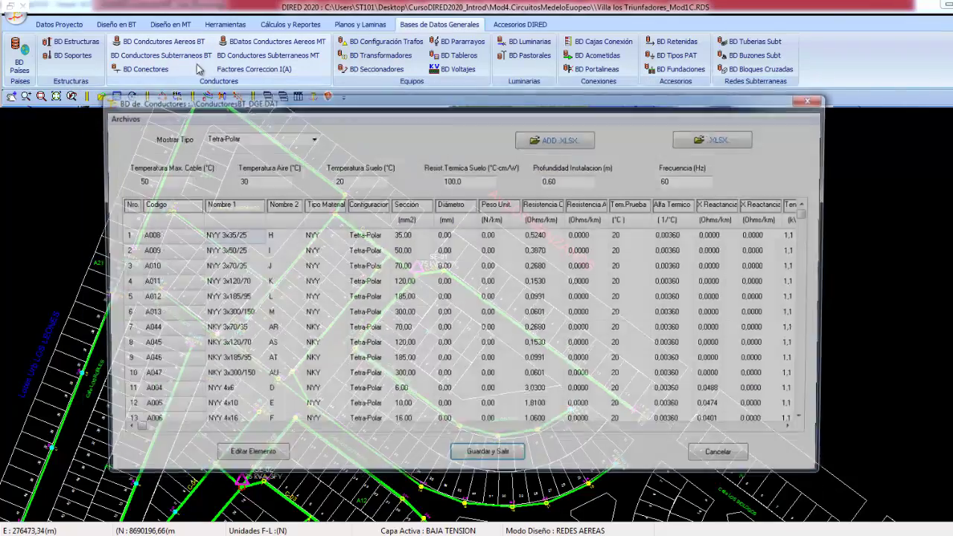
left_click_drag(332, 99, 323, 55)
left_click(368, 222)
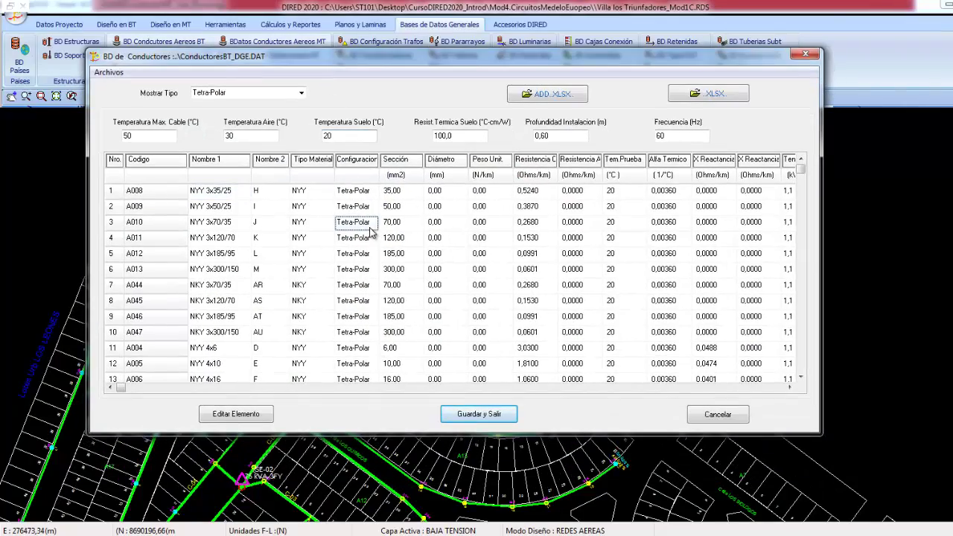
left_click(239, 270)
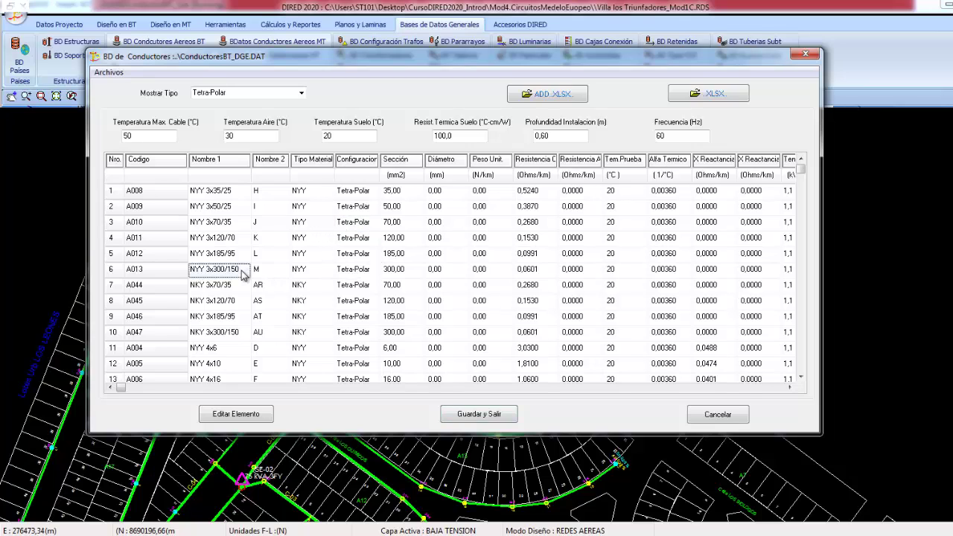
left_click(304, 93)
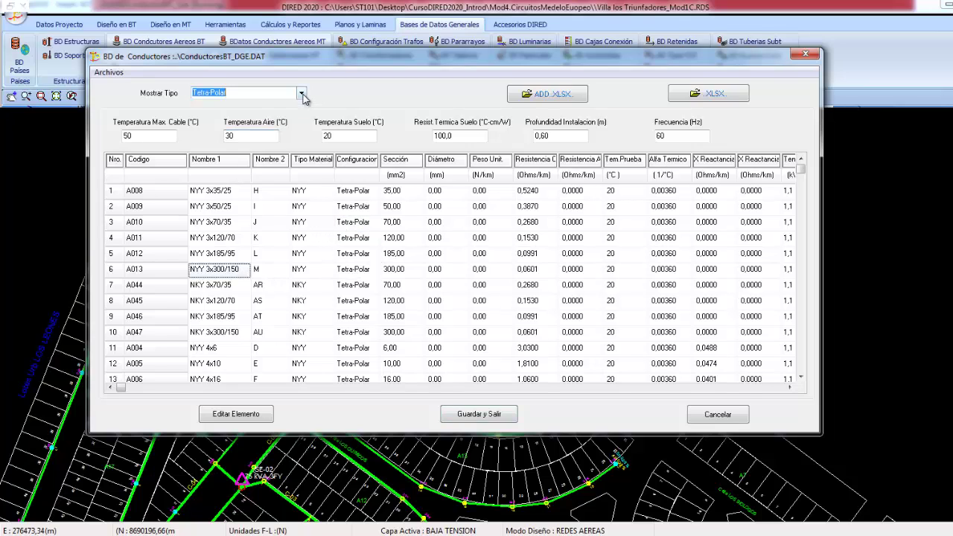
scroll(303, 93, "up", 1)
left_click(696, 236)
key("Up")
key("Up")
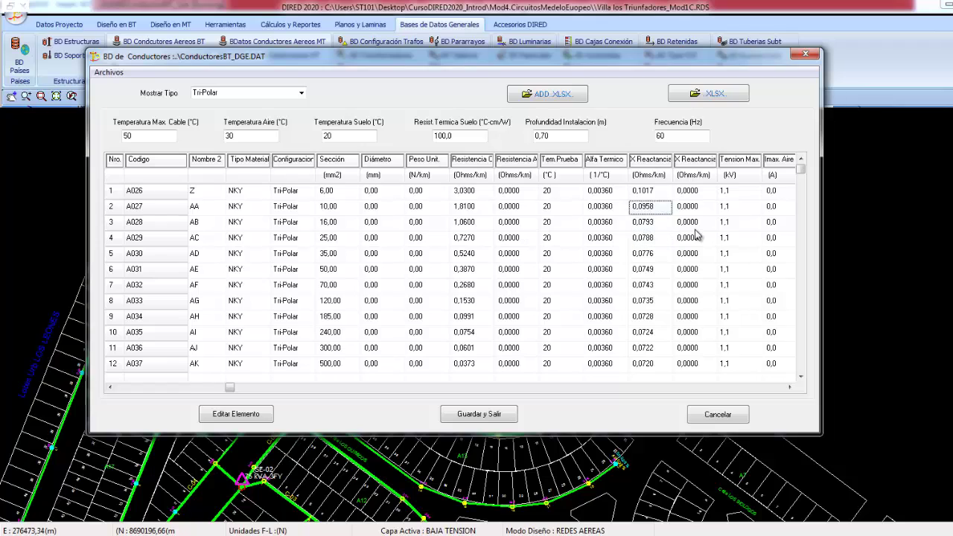
key("Up")
left_click(717, 414)
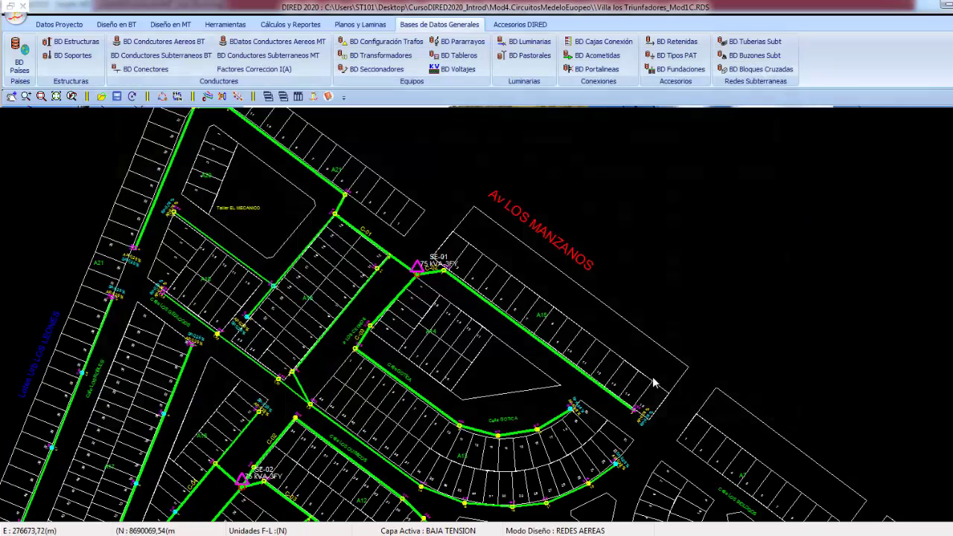
Browse the BD Conductores Subterraneos MT table with all cable types listed, checking row 6
left_click(301, 57)
left_click(326, 154)
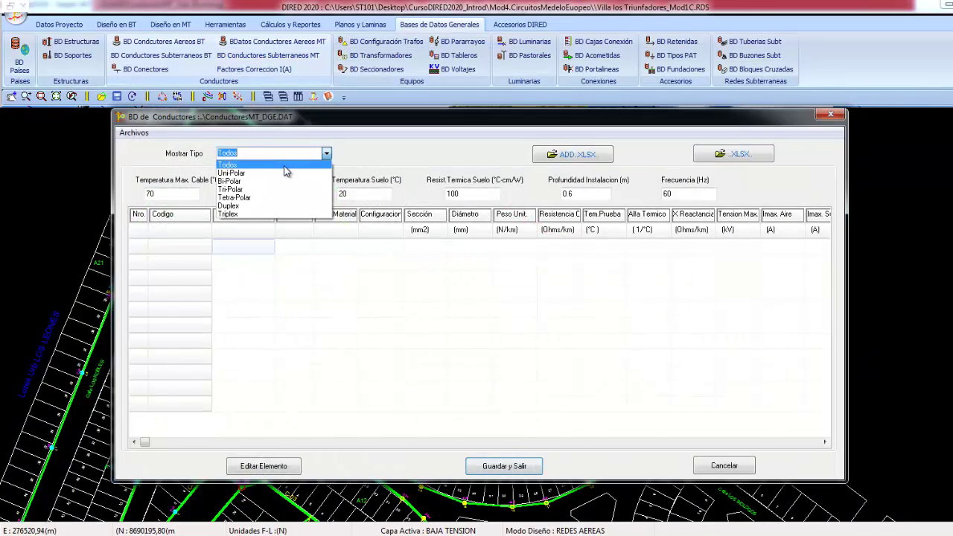
left_click(328, 156)
left_click(425, 325)
key("Left")
key("Left")
key("Left")
key("Left")
key("Right")
key("Right")
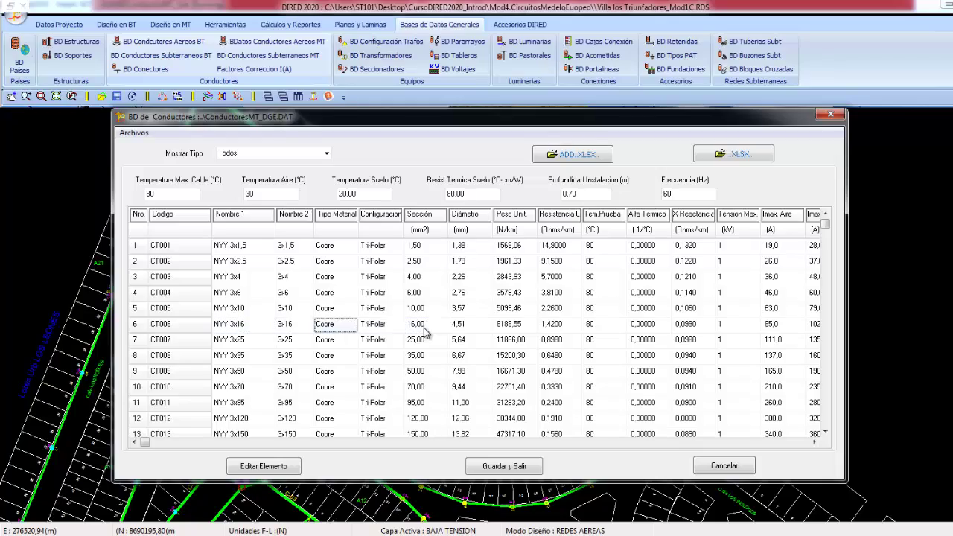
key("Right")
key("Right")
key("Right")
key("Right")
key("Right")
key("Right")
key("Right")
key("Right")
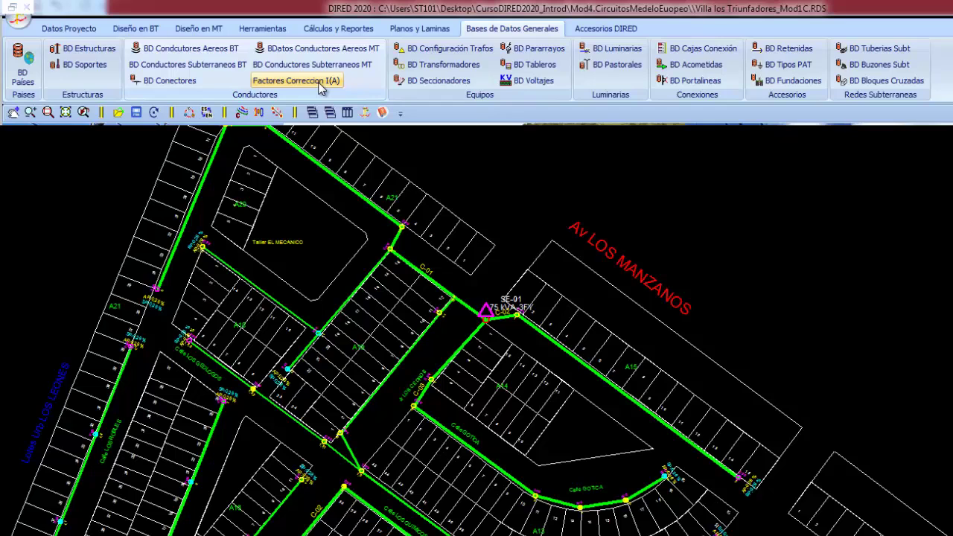
left_click(321, 83)
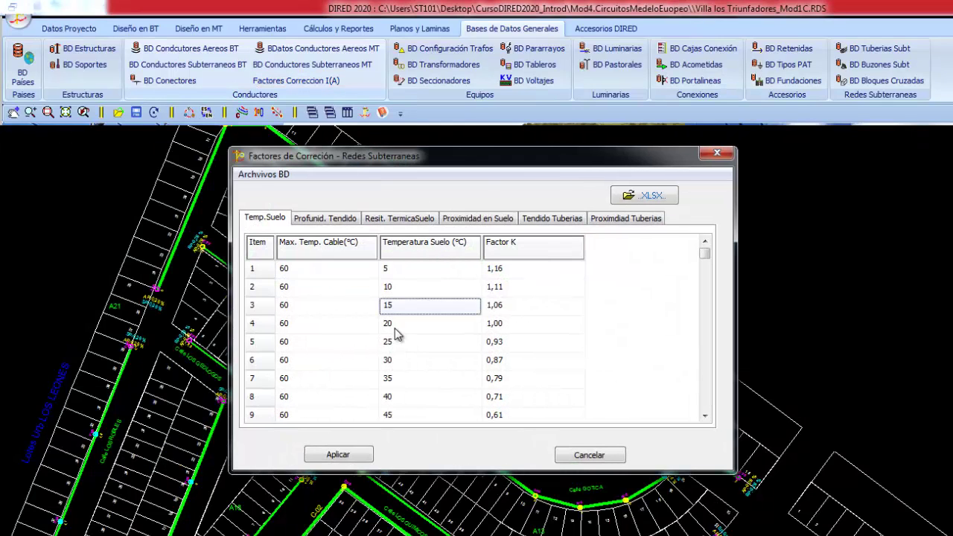
left_click(397, 330)
left_click(301, 300)
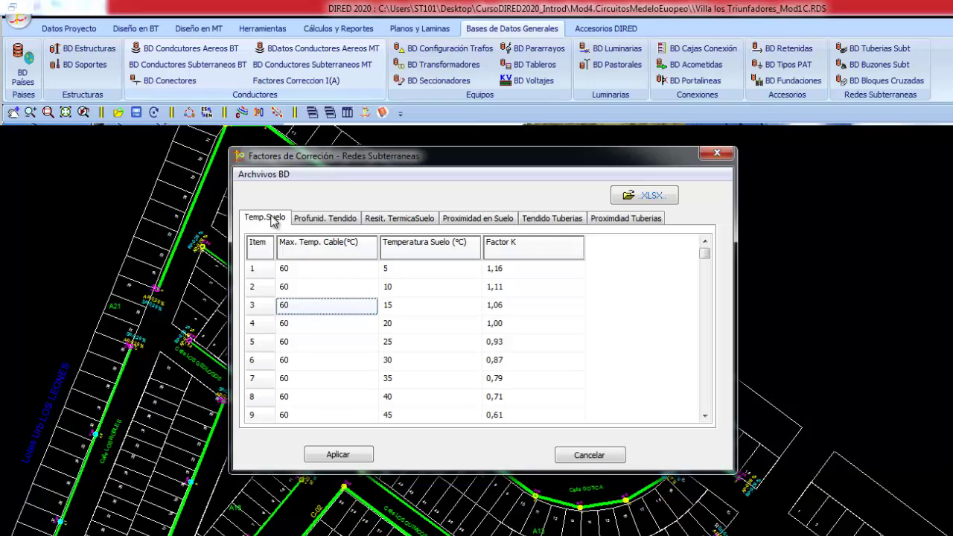
left_click(332, 222)
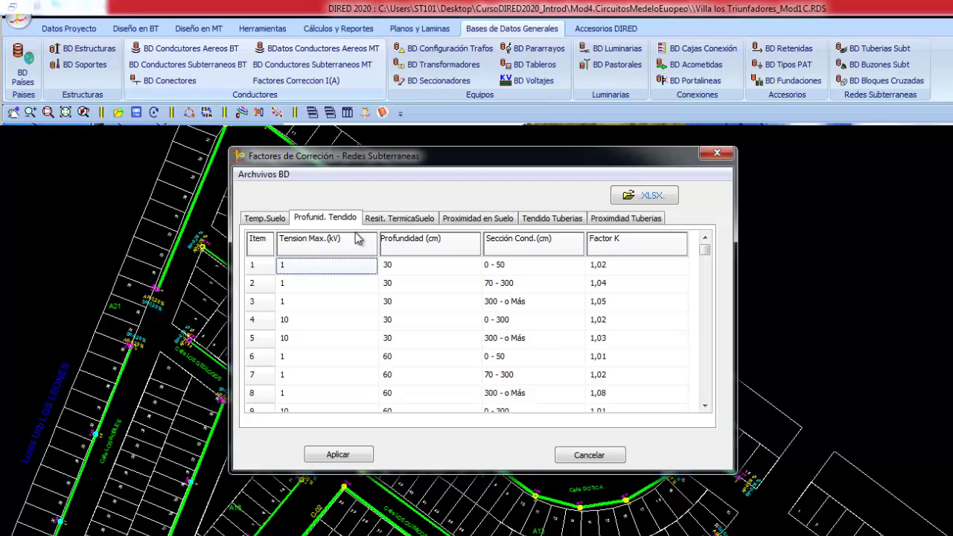
left_click(416, 225)
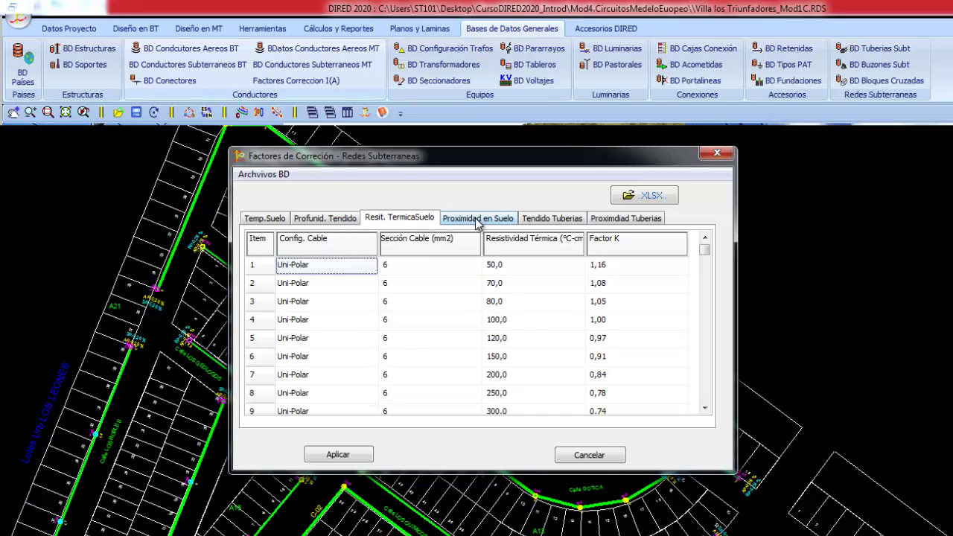
left_click(476, 221)
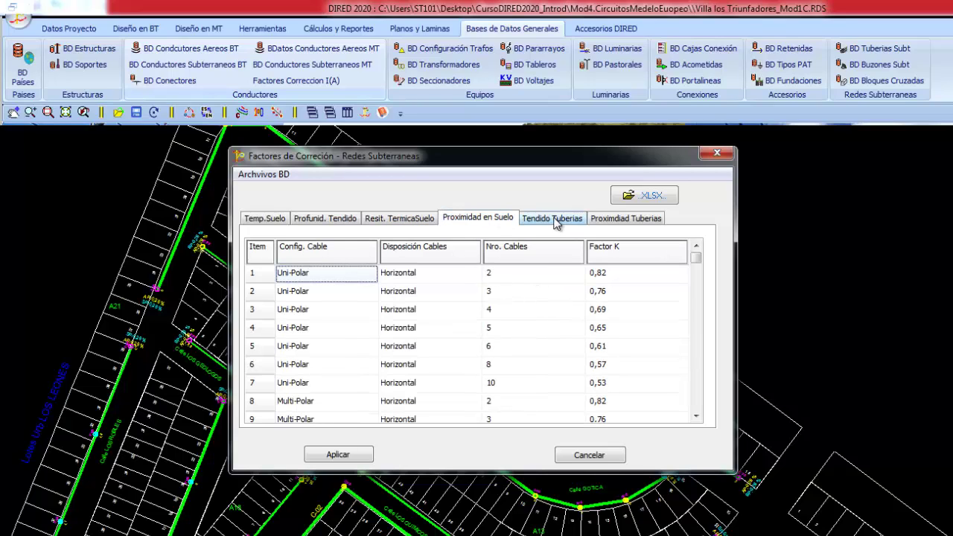
left_click(556, 221)
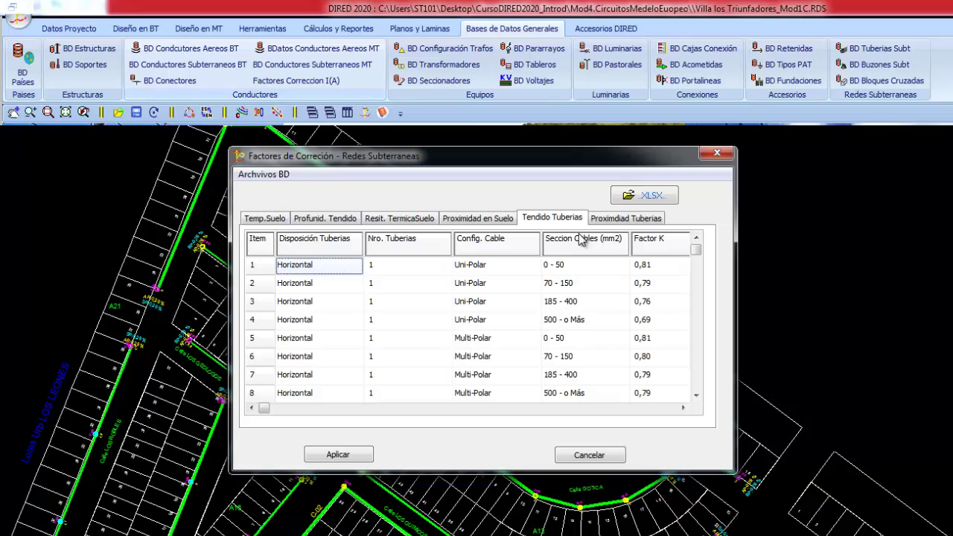
left_click(588, 456)
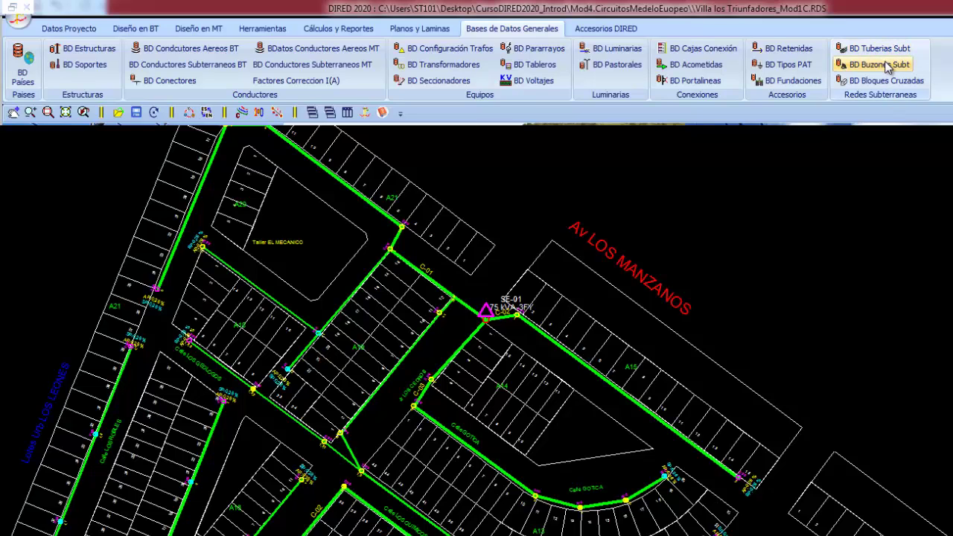
Inspect the BD Buzones Subt and BD Tuberias Subt (PVC pipe) databases, closing both unchanged
left_click(887, 67)
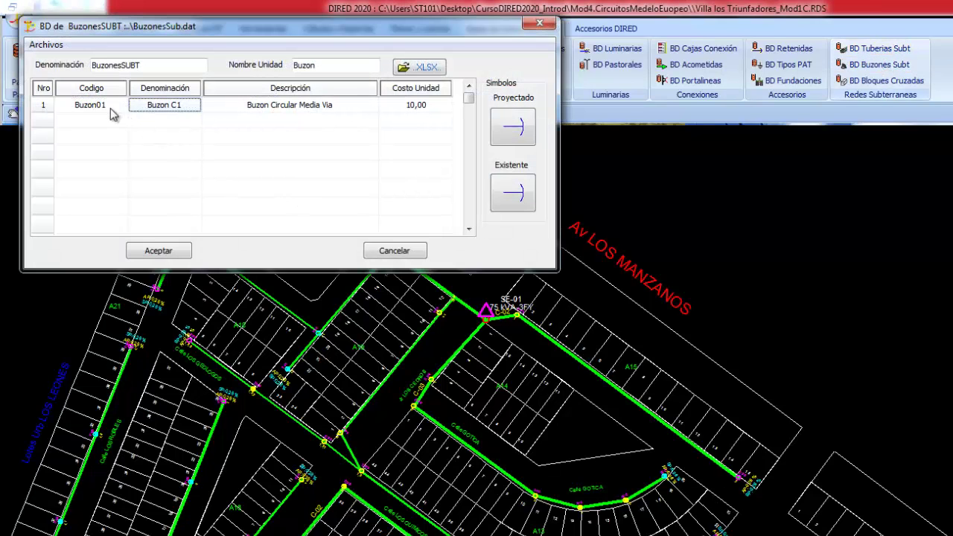
left_click(394, 251)
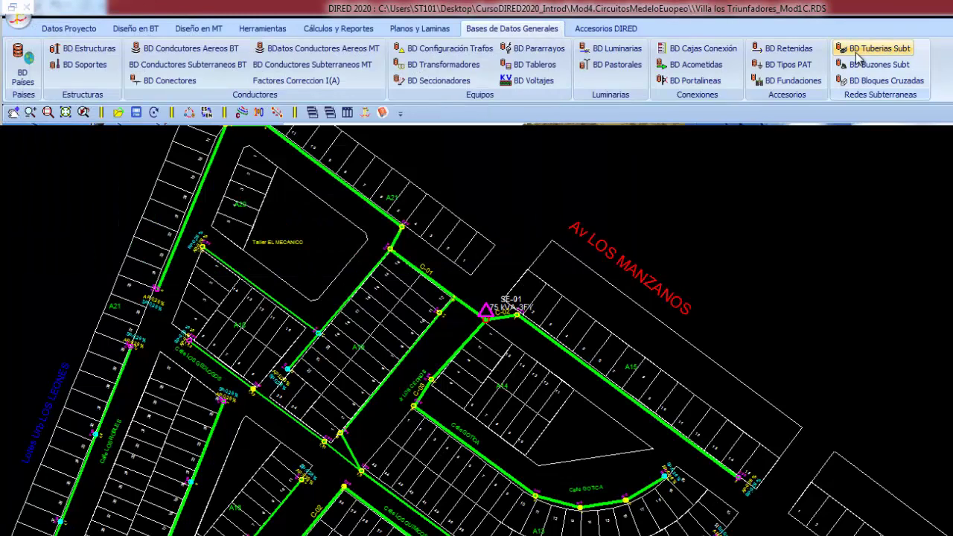
left_click(877, 48)
left_click(165, 105)
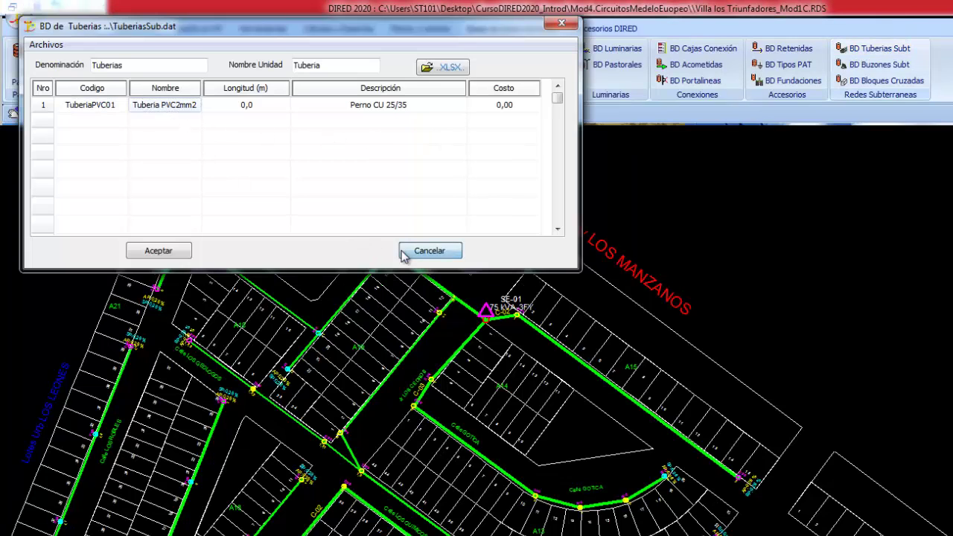
left_click(429, 251)
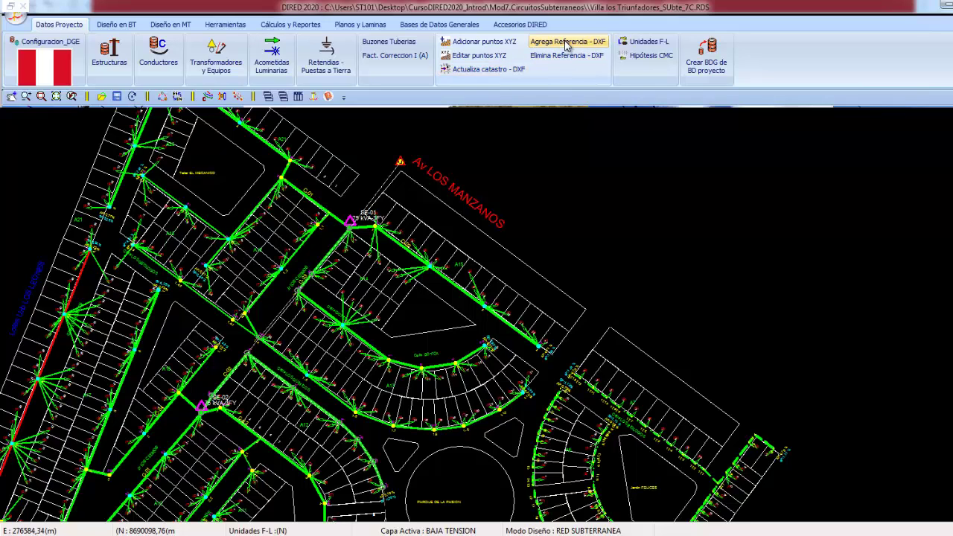
Add a DXF reference and mark two block corners east of Av LOS MANZANOS with circles
left_click(566, 44)
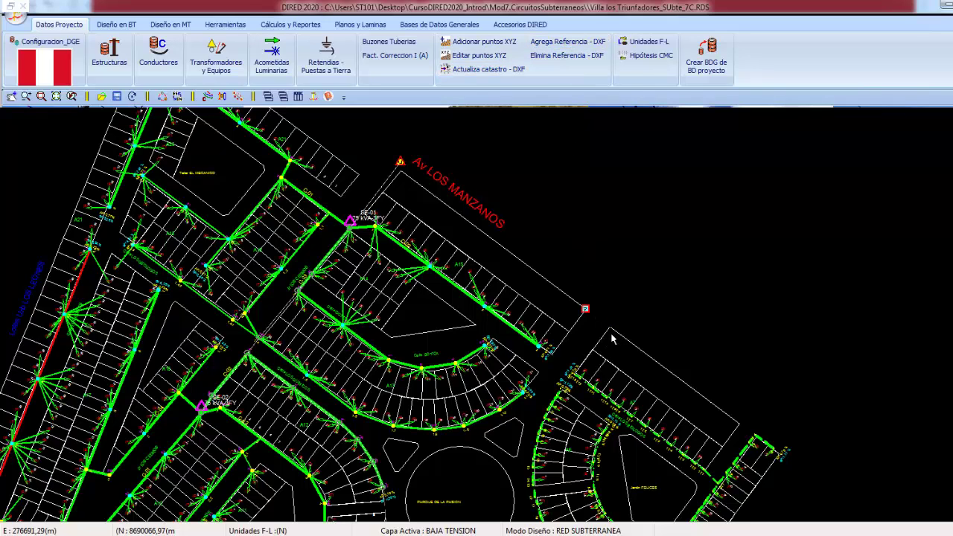
left_click(609, 326)
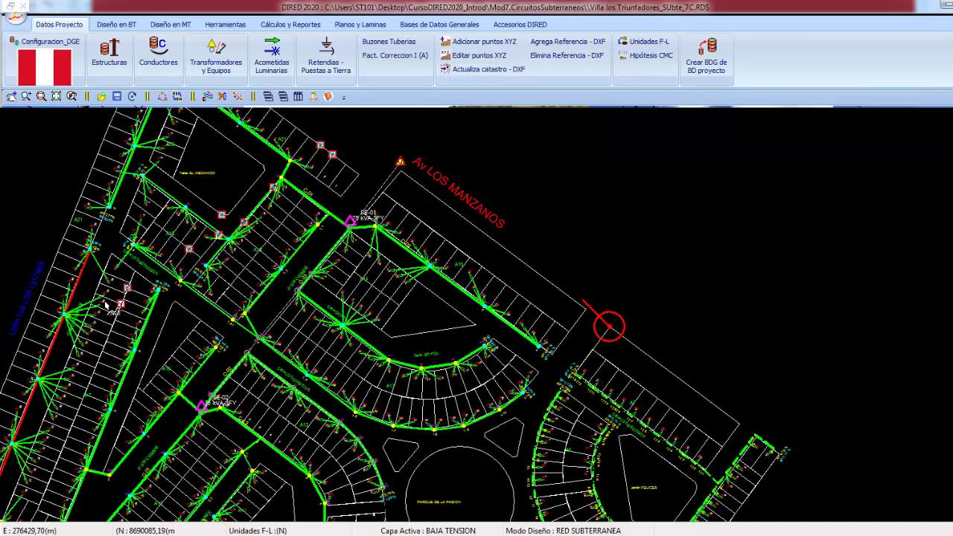
left_click(738, 427)
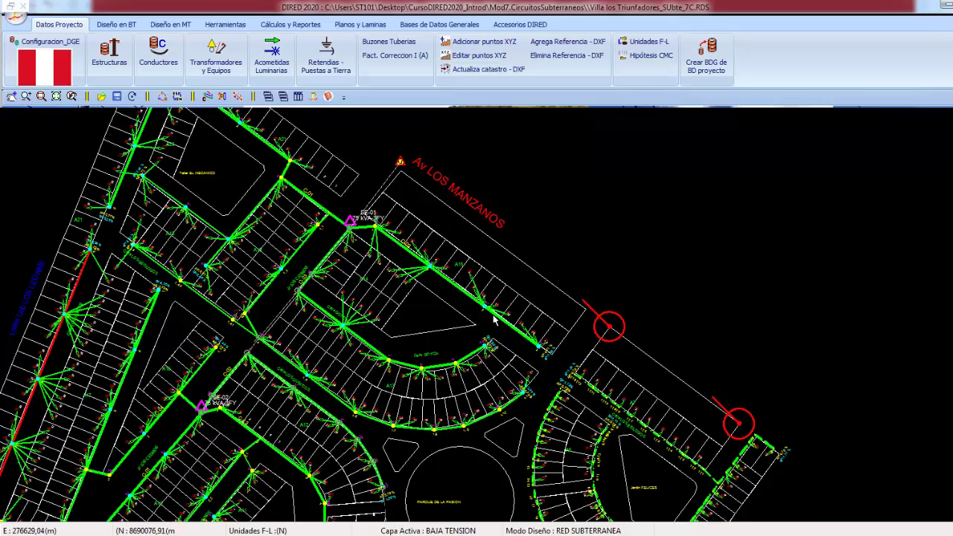
scroll(493, 319, "down", 1)
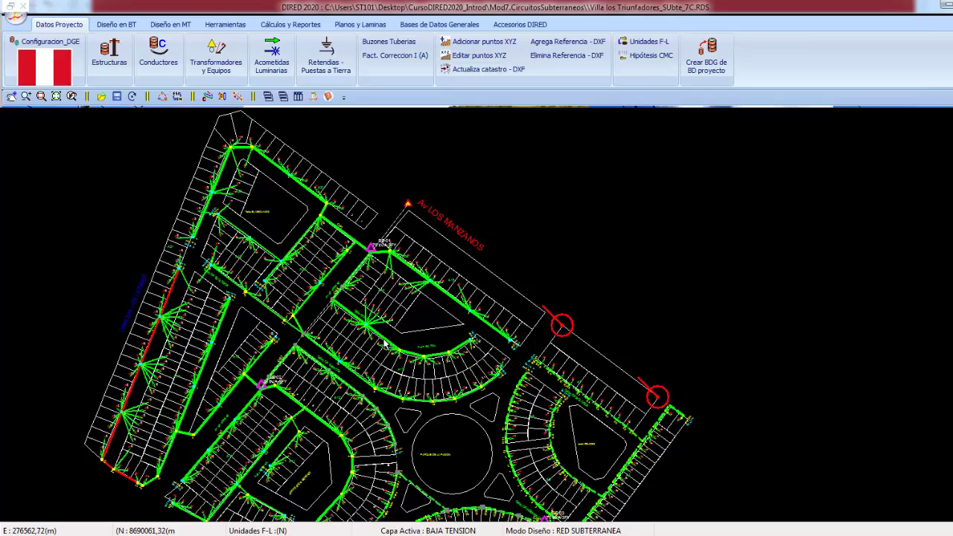
scroll(385, 342, "up", 1)
left_click(360, 24)
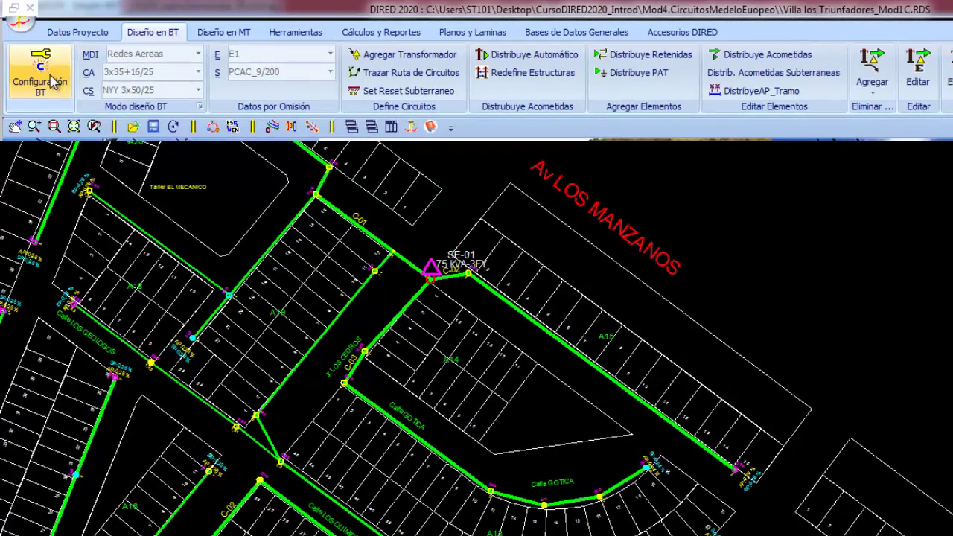
Open the BT configuration's demand types table and add two undefined NDef rows
left_click(51, 78)
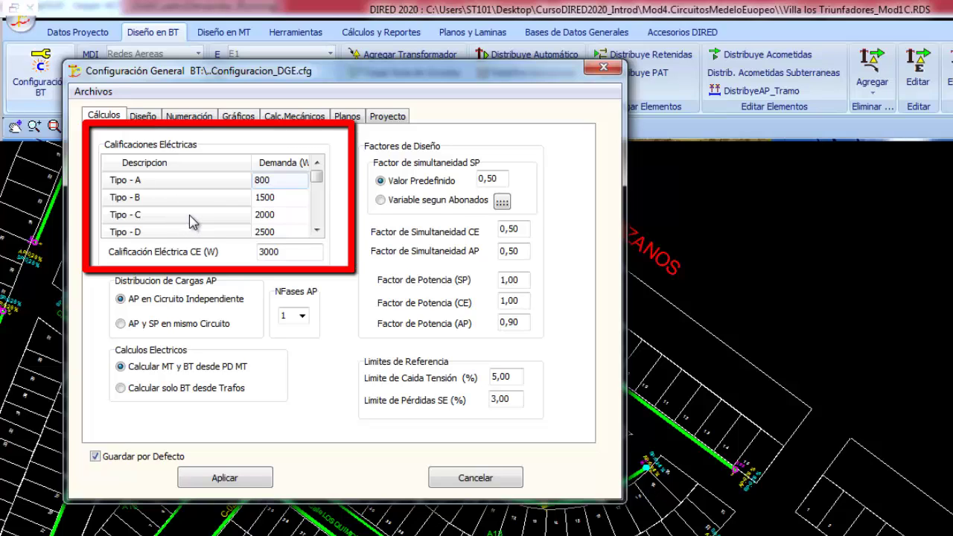
double_click(190, 221)
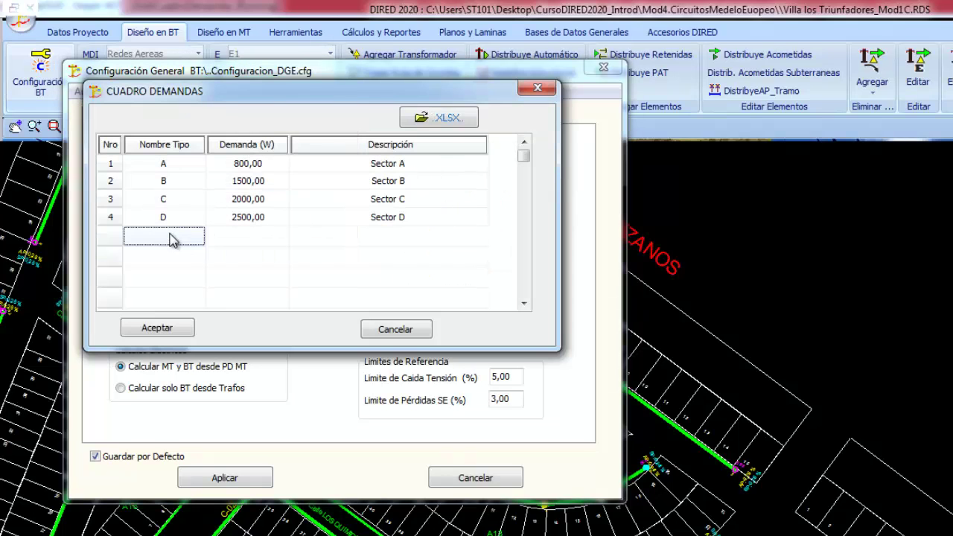
right_click(170, 238)
left_click(205, 245)
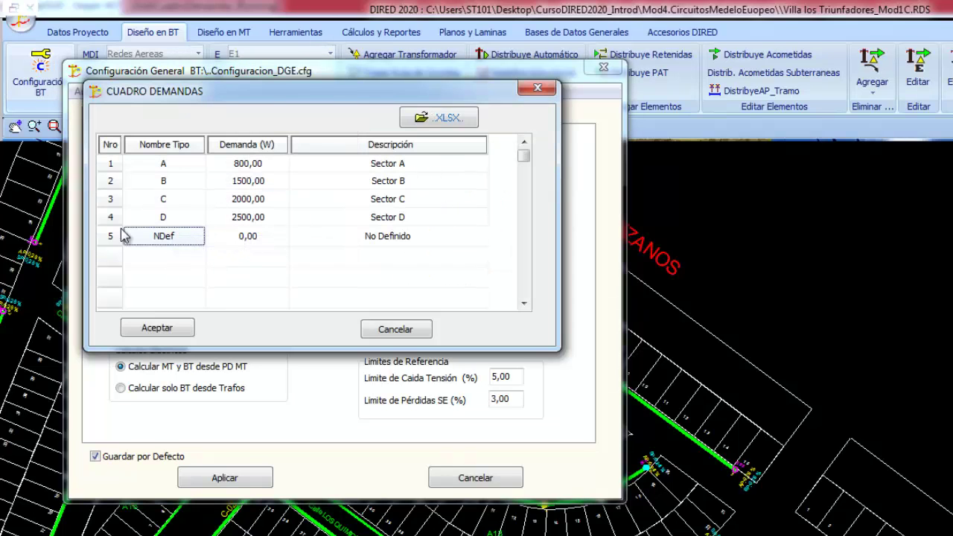
right_click(165, 261)
left_click(179, 265)
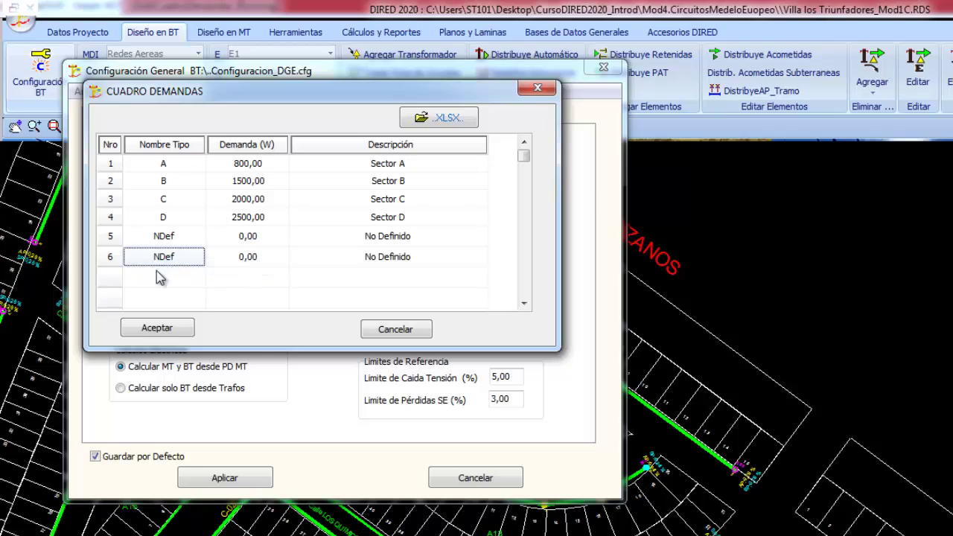
Delete NDef rows 6 and 5, leaving only types A–D, and accept the table
left_click(156, 237)
left_click(170, 262)
right_click(170, 264)
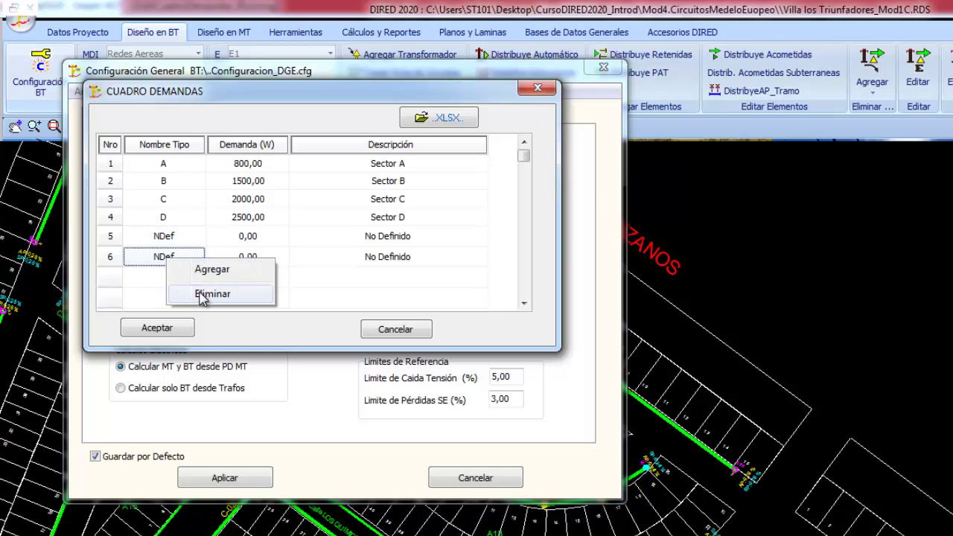
left_click(202, 298)
right_click(170, 241)
left_click(201, 275)
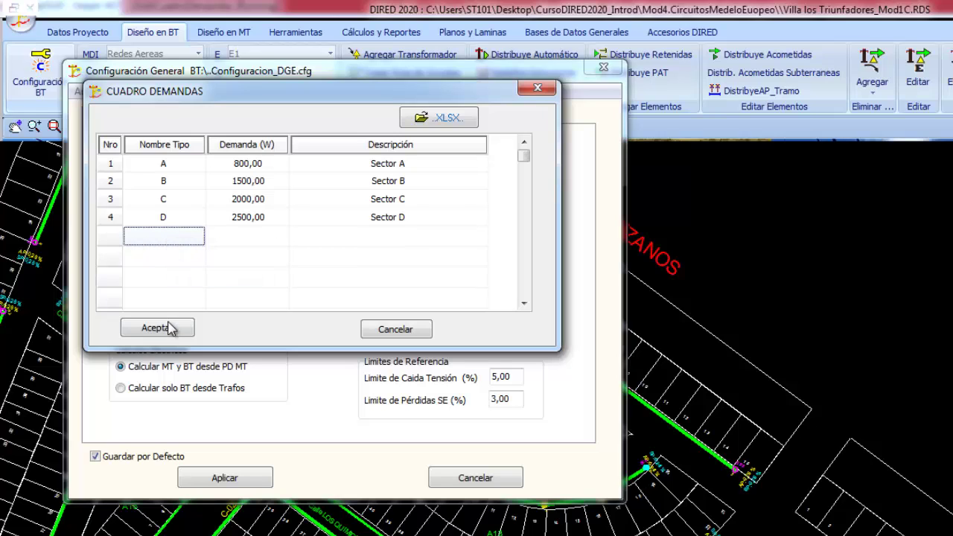
left_click(186, 328)
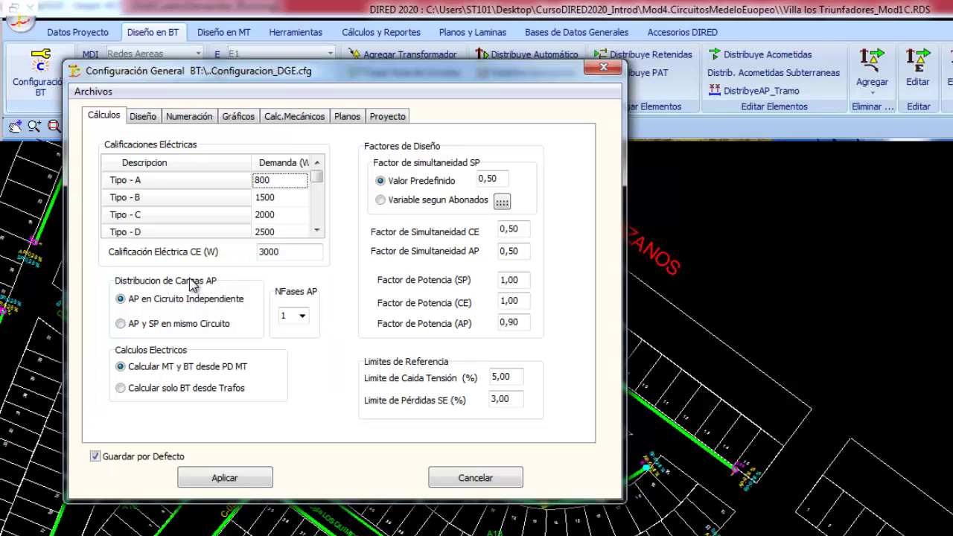
Keep NFases AP at 1 and select 'Calcular solo BT desde Trafos'
left_click(300, 318)
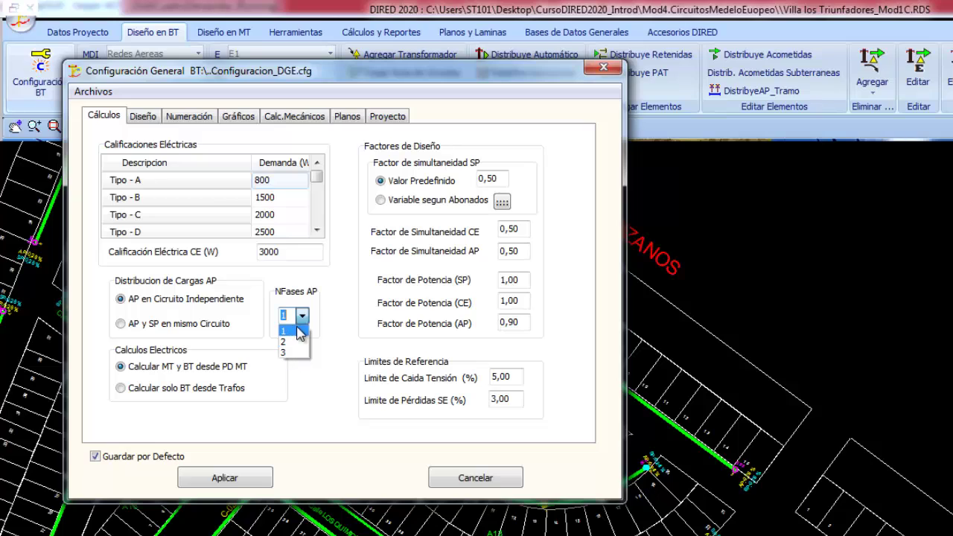
left_click(290, 318)
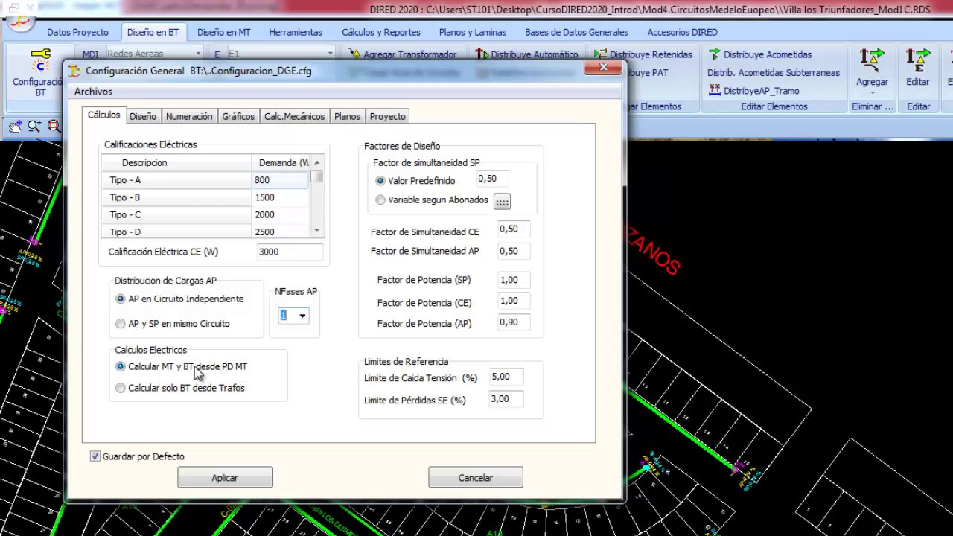
left_click(131, 387)
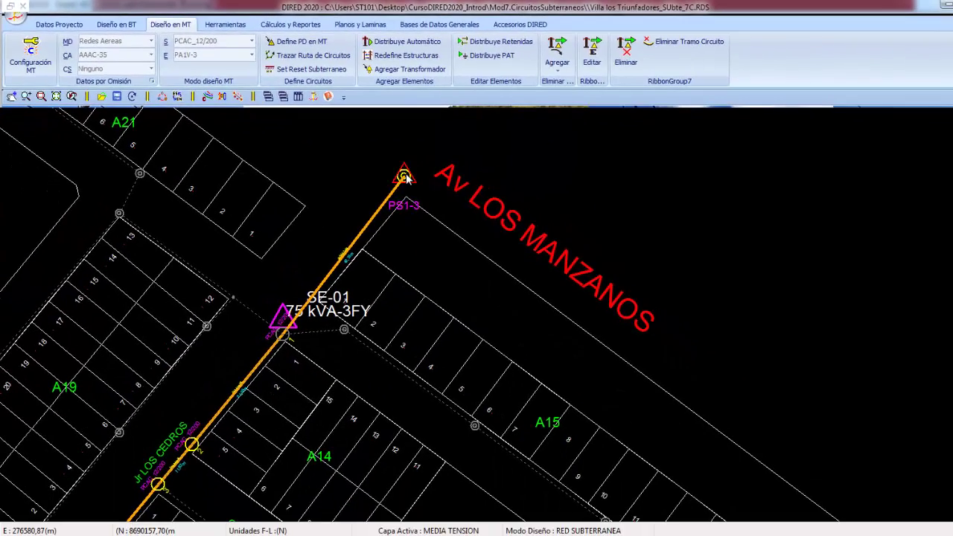
Check PS1-3's 22,8 kV voltage and SE-01's transformer data, then reopen Configuración BT
left_click(404, 177)
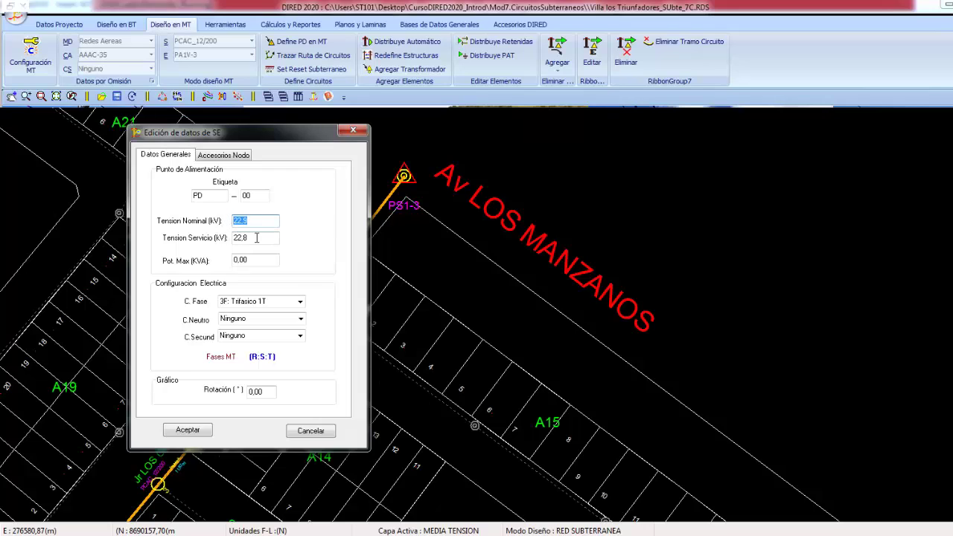
left_click_drag(262, 238, 214, 237)
left_click(188, 430)
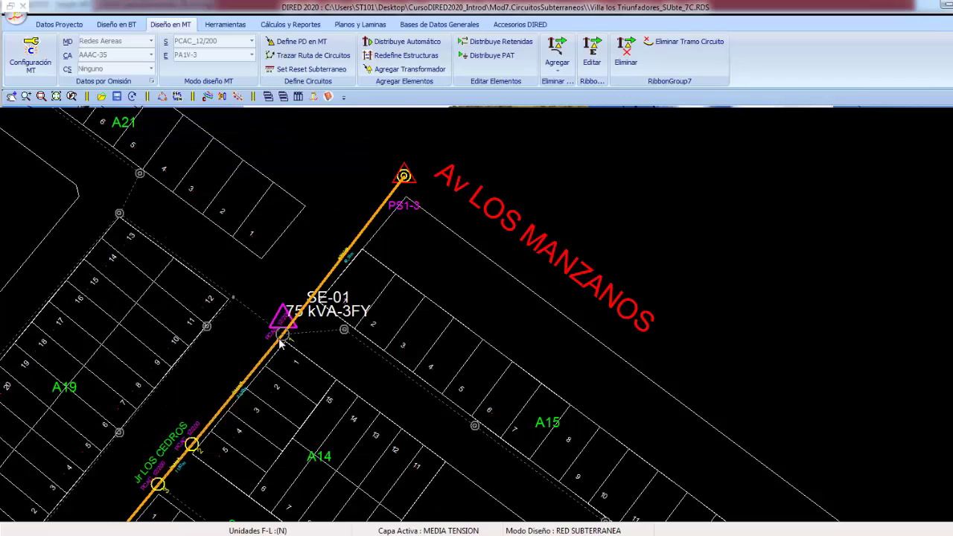
left_click(285, 338)
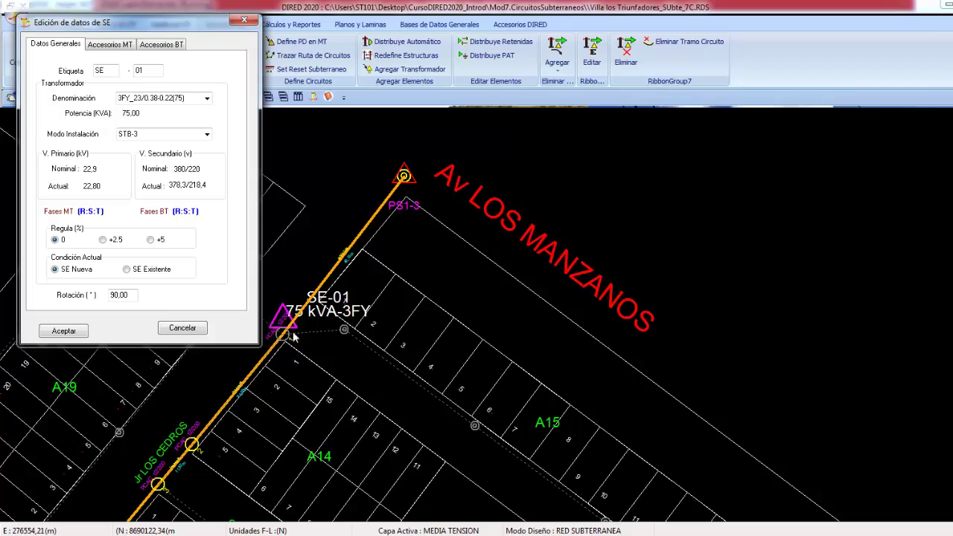
left_click(65, 332)
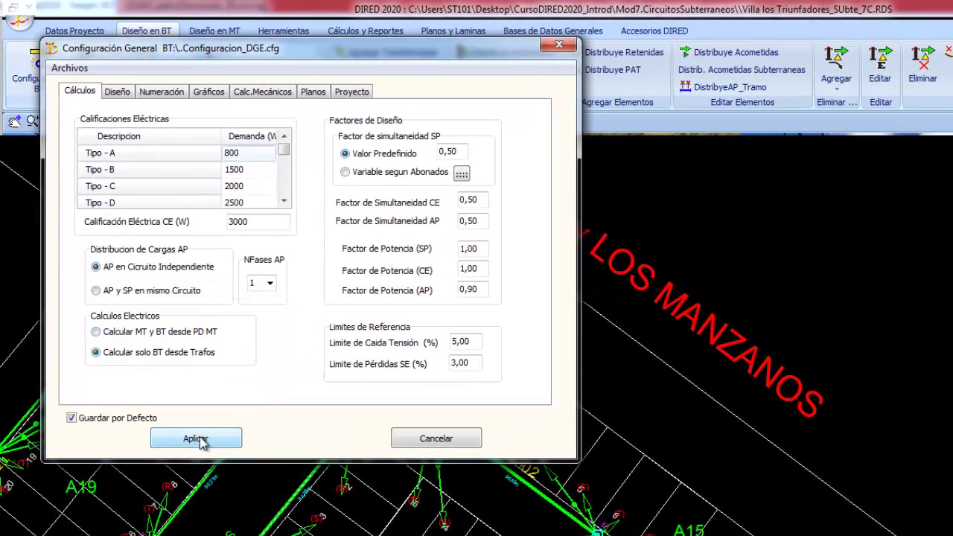
Apply the BT configuration, then compare SE-01's data with its network and accept it
left_click(196, 439)
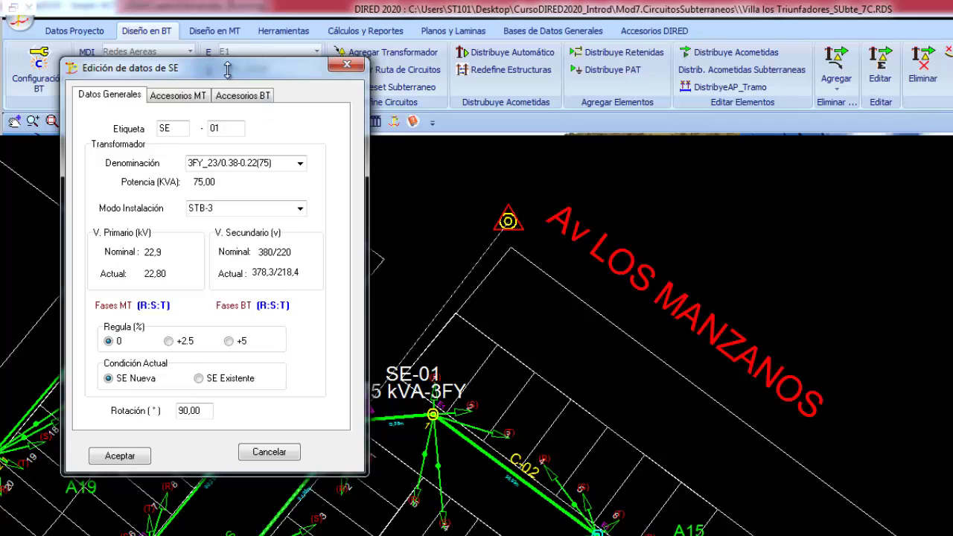
left_click_drag(225, 69, 163, 78)
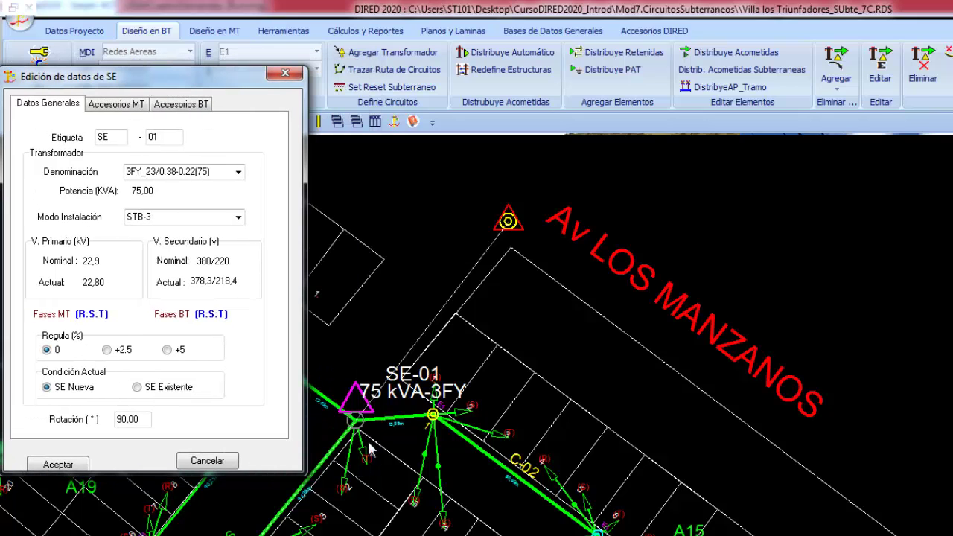
left_click_drag(304, 472, 302, 483)
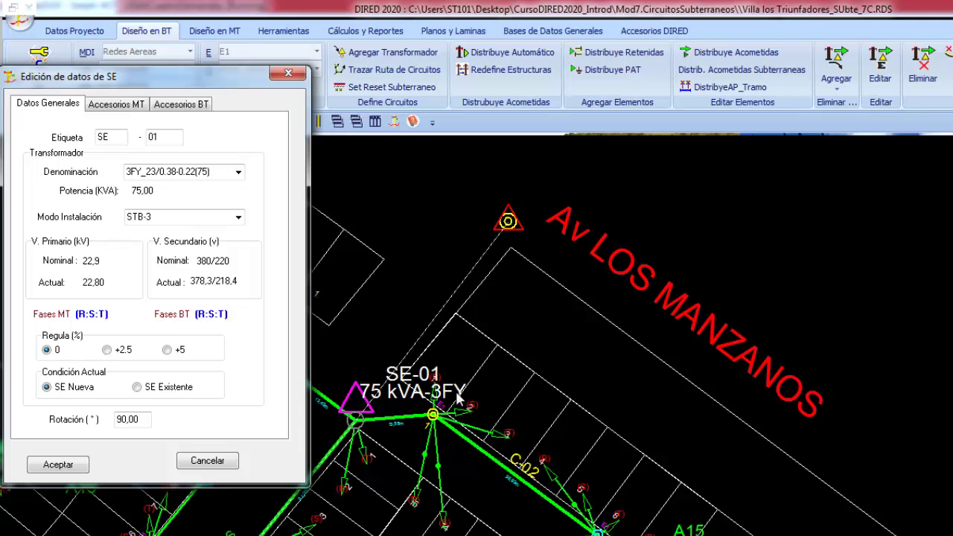
left_click(78, 465)
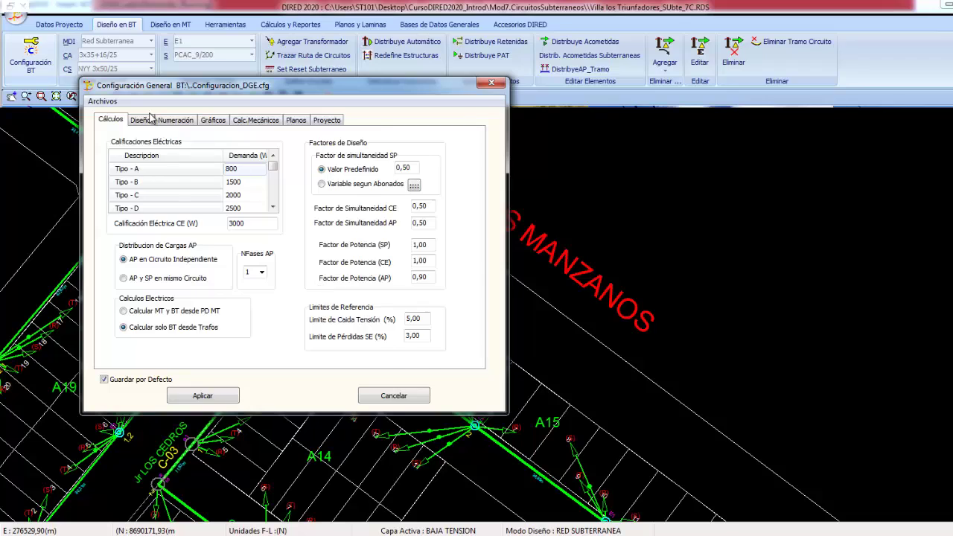
Under Diseño > Numeración, choose 'Continua por Gerarquia' numbering and select the node text size
left_click(149, 119)
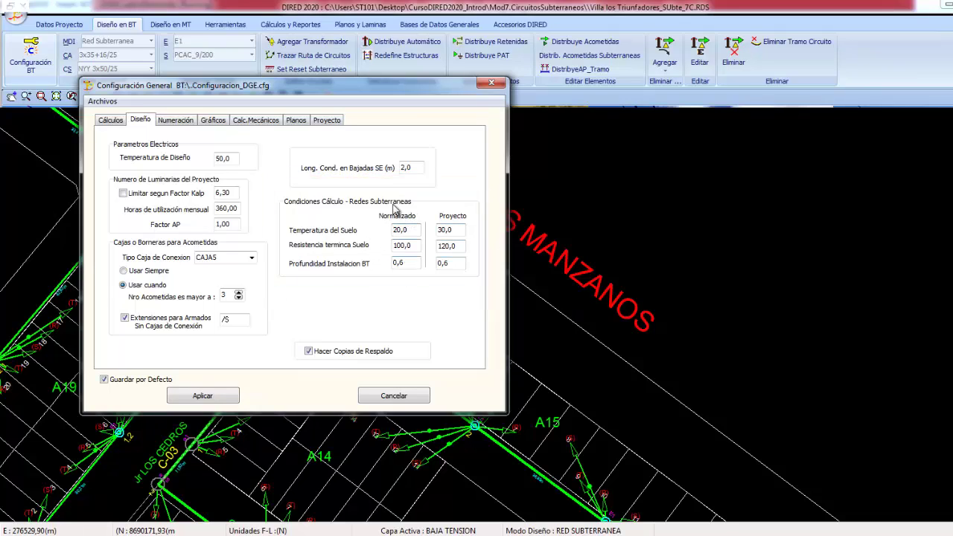
left_click(176, 121)
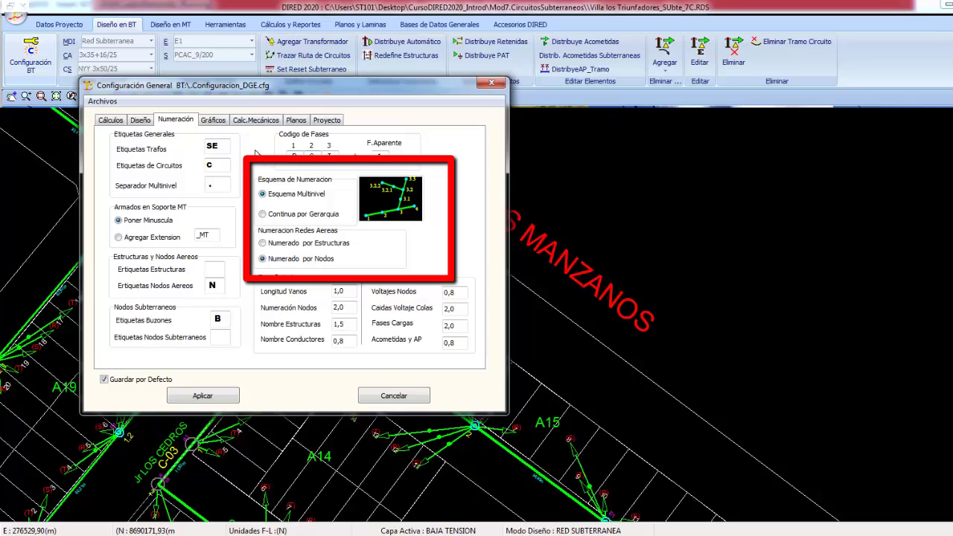
left_click(289, 212)
left_click(287, 197)
left_click(290, 218)
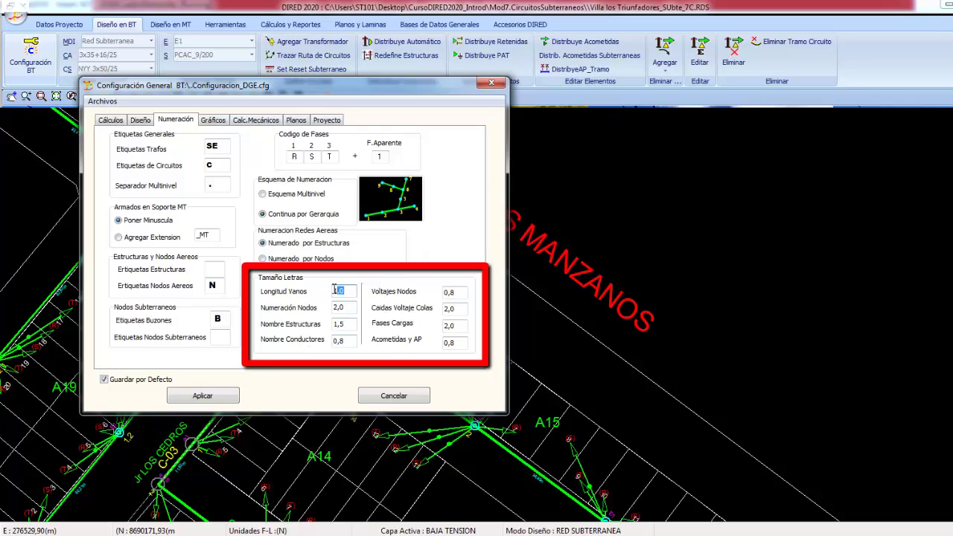
left_click(349, 311)
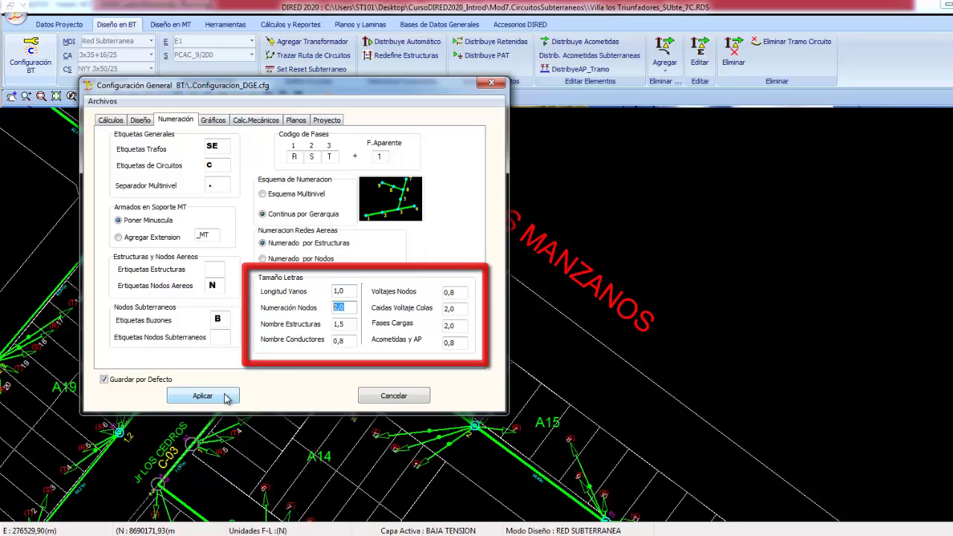
Close the BT configuration and pan the plan across the street network
left_click(223, 398)
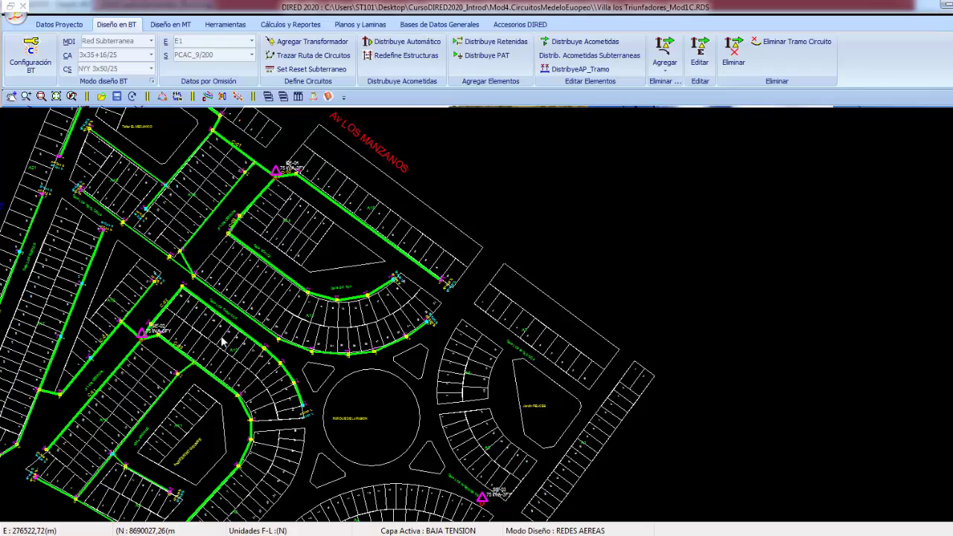
scroll(224, 341, "up", 1)
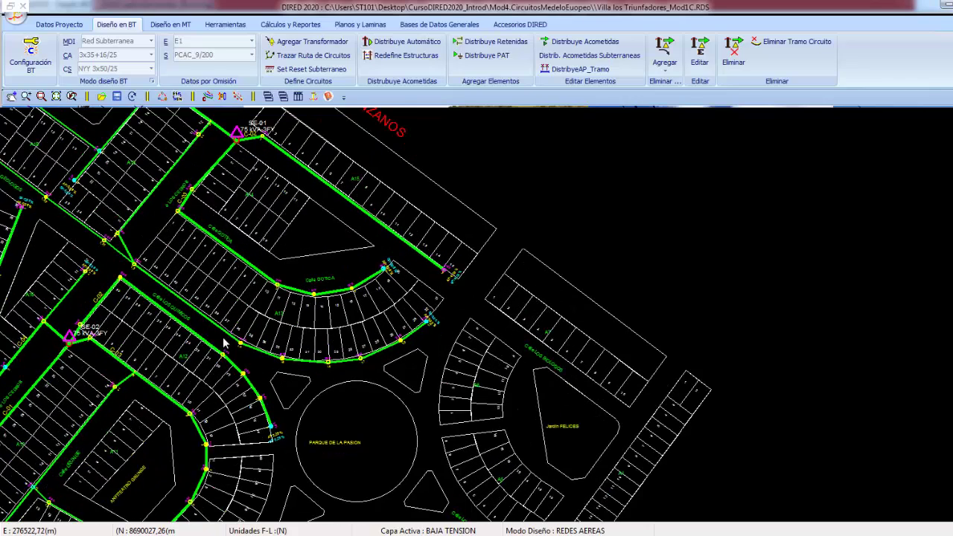
scroll(246, 339, "up", 1)
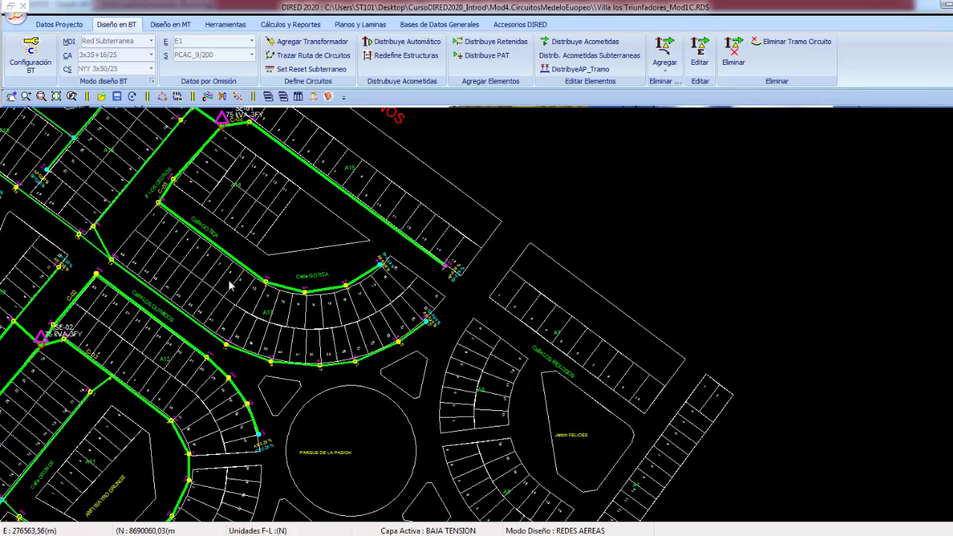
middle_click_drag(382, 327, 337, 344)
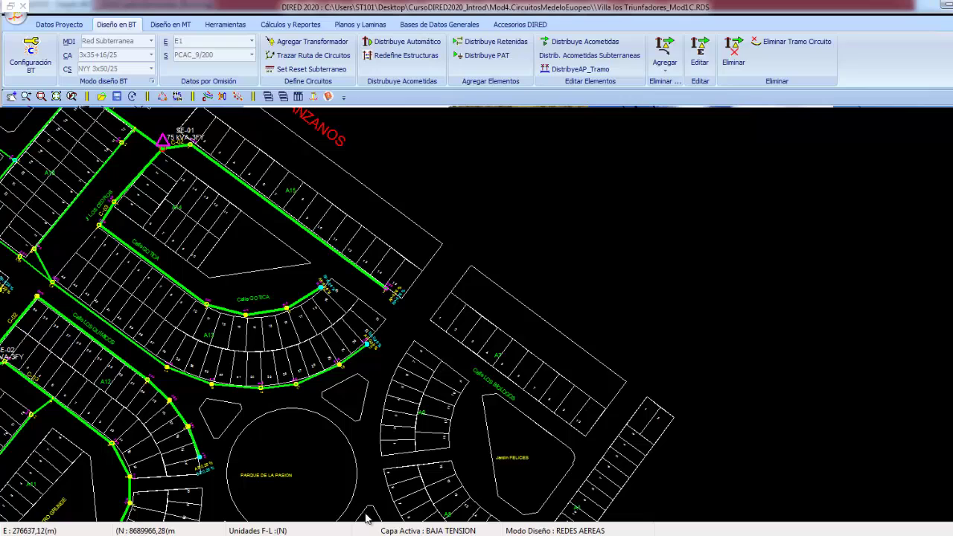
Switch the MDI network type from overhead to Red Subterranea, so the status reads RED SUBTERRANEA
left_click(150, 42)
left_click(112, 55)
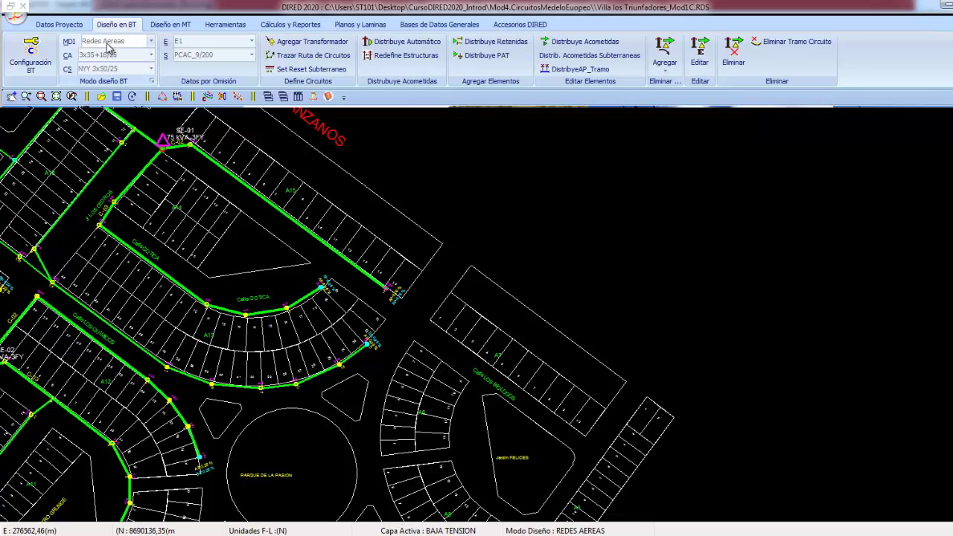
left_click(150, 42)
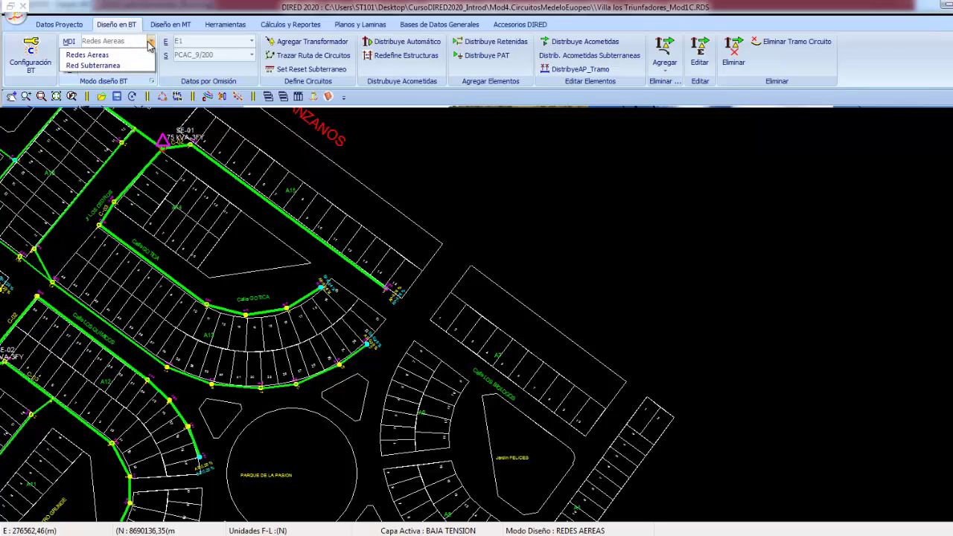
left_click(112, 65)
scroll(373, 288, "up", 2)
scroll(376, 285, "up", 2)
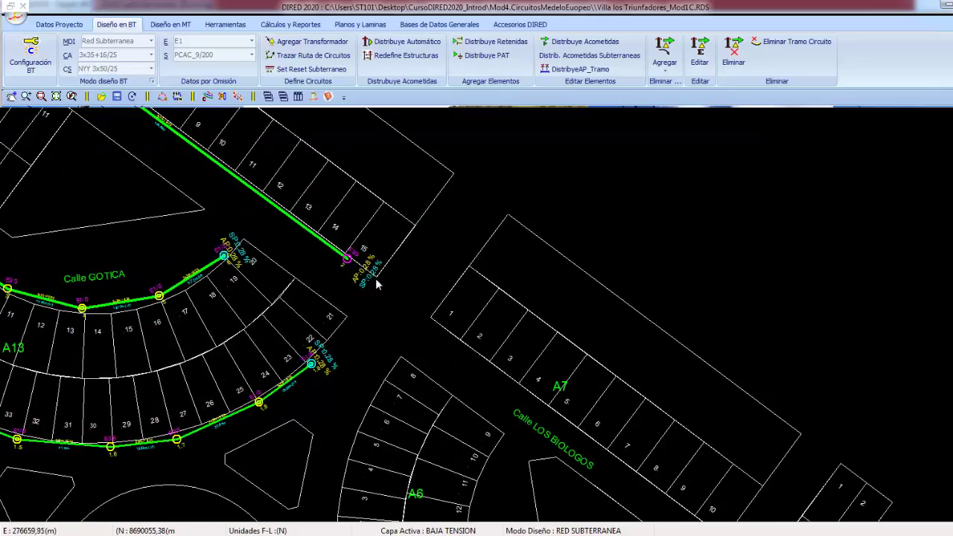
scroll(351, 274, "down", 1)
scroll(413, 290, "down", 1)
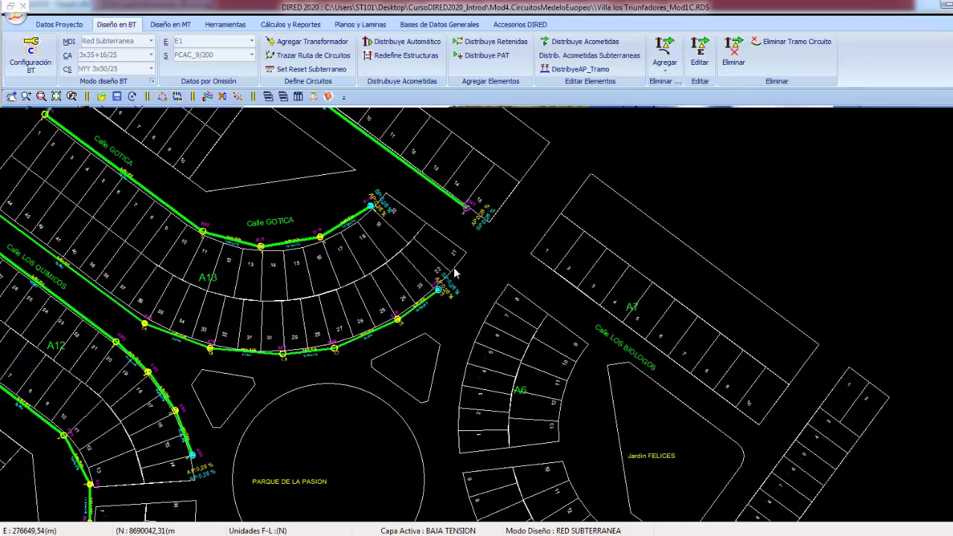
scroll(418, 281, "up", 1)
scroll(342, 282, "up", 1)
scroll(343, 279, "up", 1)
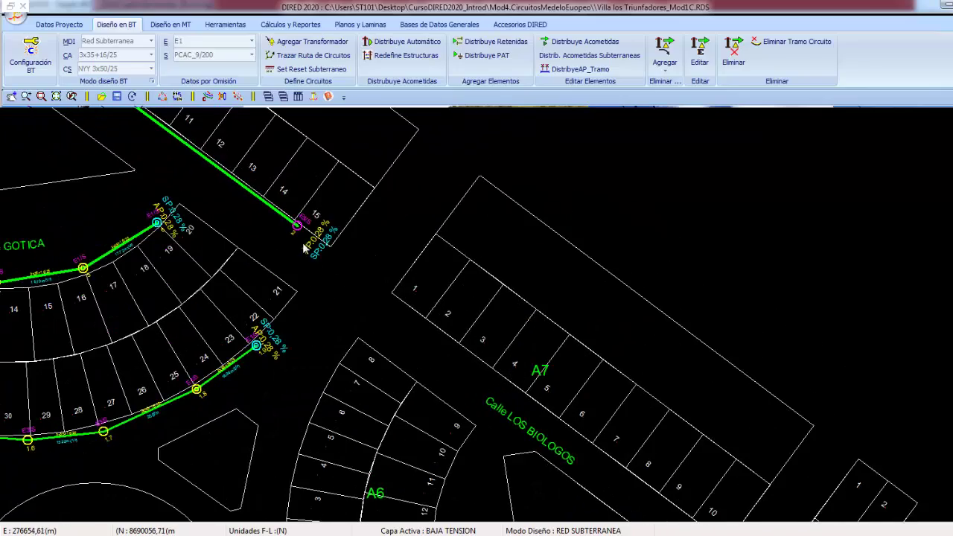
Trace a circuit route with two points along Calle LOS BIOLOGOS and finish it
left_click(313, 55)
scroll(402, 312, "down", 2)
middle_click_drag(541, 375, 368, 168)
left_click(410, 277)
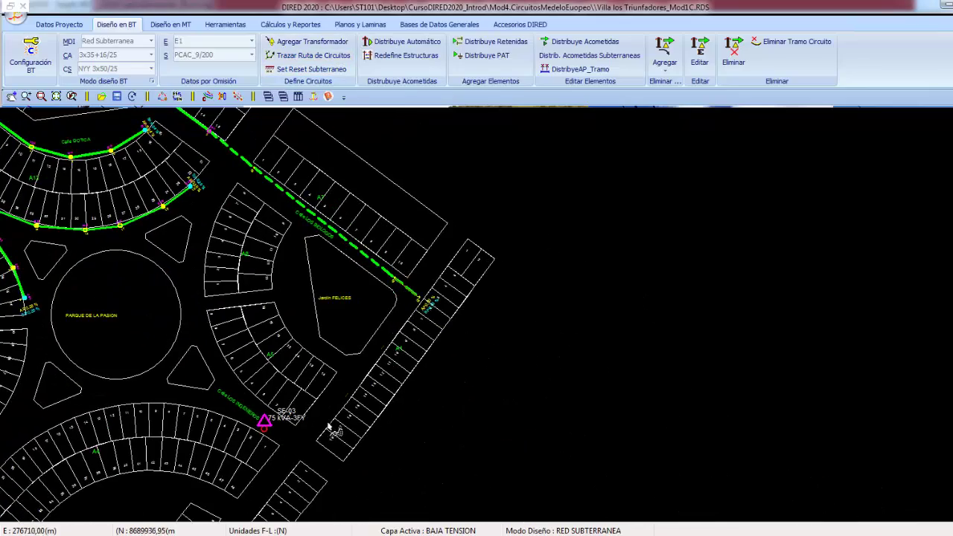
left_click(312, 431)
right_click(446, 172)
left_click(465, 175)
Distribute underground service connections to the route's lots, reaching block A1 near SE-03
scroll(370, 259, "up", 2)
scroll(370, 259, "up", 1)
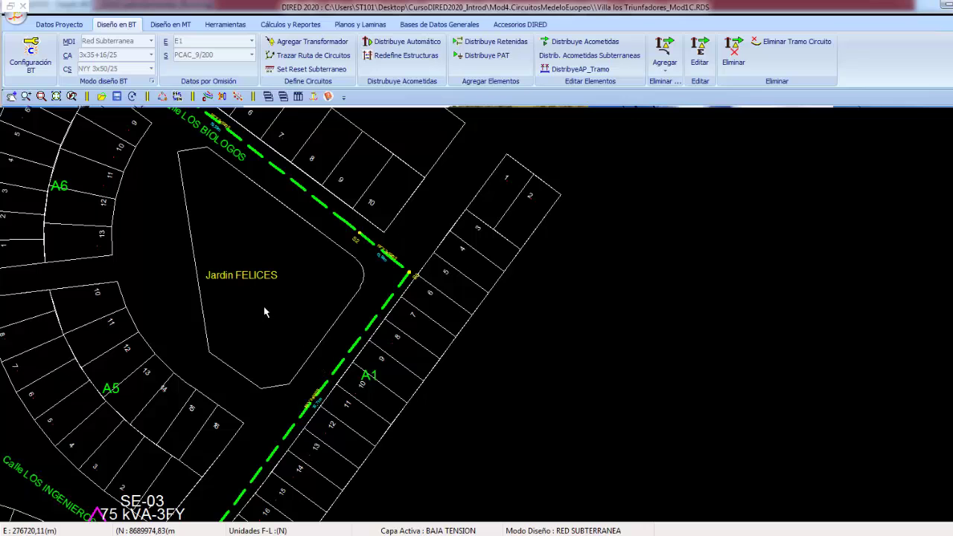
mouse_move(179, 159)
middle_mouse_down()
mouse_move(282, 256)
mouse_move(357, 364)
middle_mouse_up()
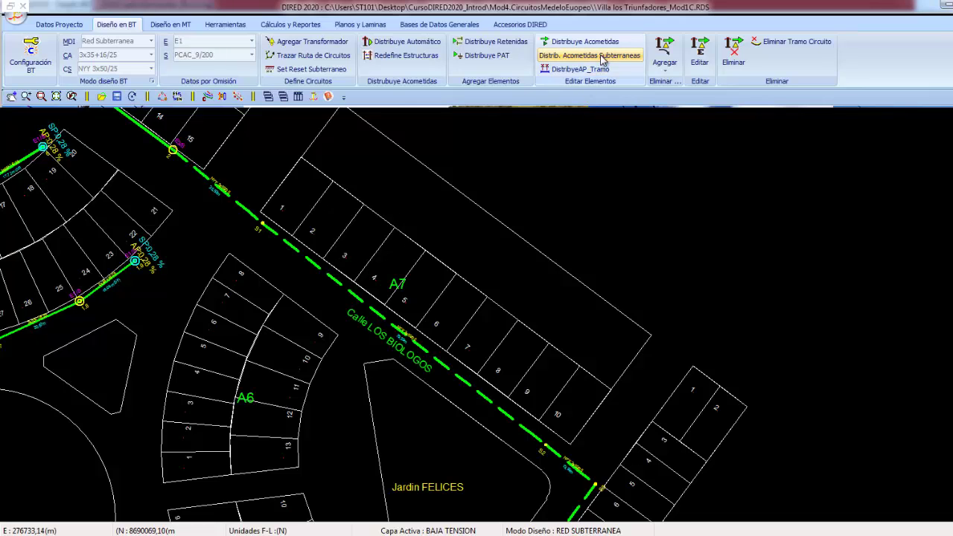
left_click(380, 317)
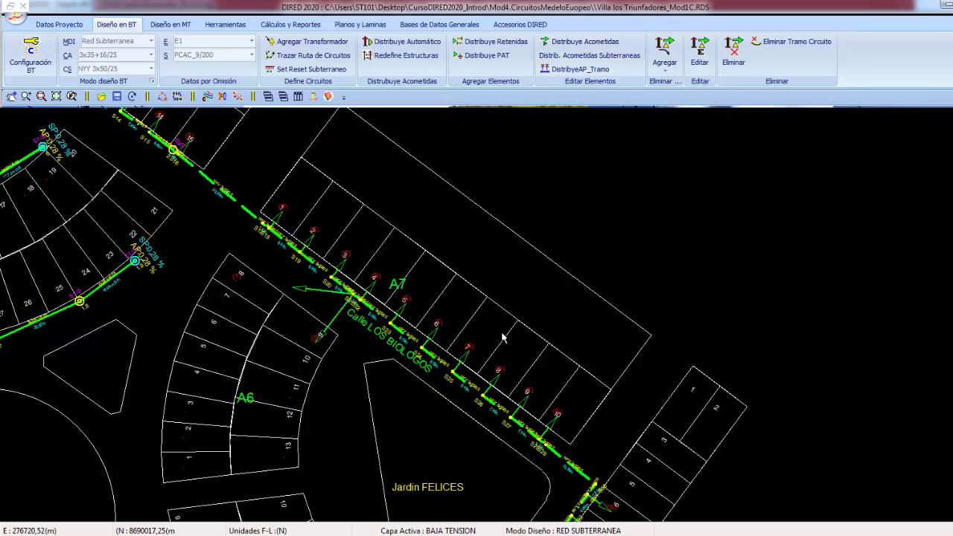
middle_click_drag(470, 363, 417, 376)
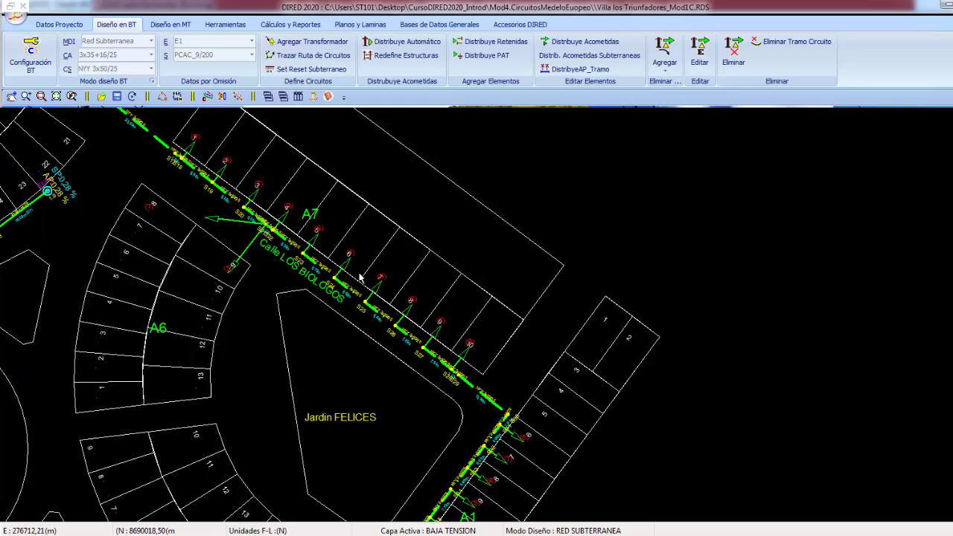
middle_click_drag(519, 427, 408, 336)
scroll(407, 336, "up", 1)
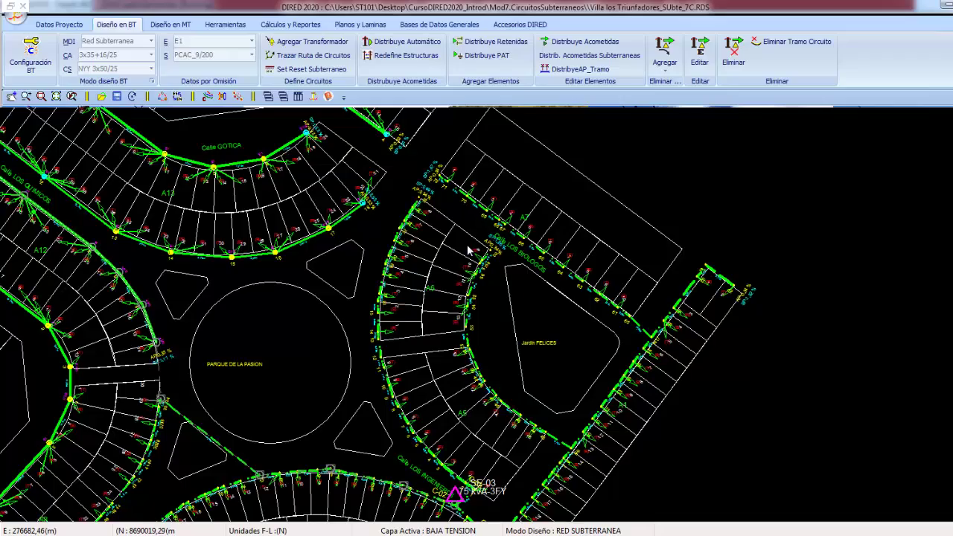
Zoom and pan over the finished low-voltage network around Jardin FELICES and Calle LOS BIOLOGOS
scroll(472, 249, "up", 1)
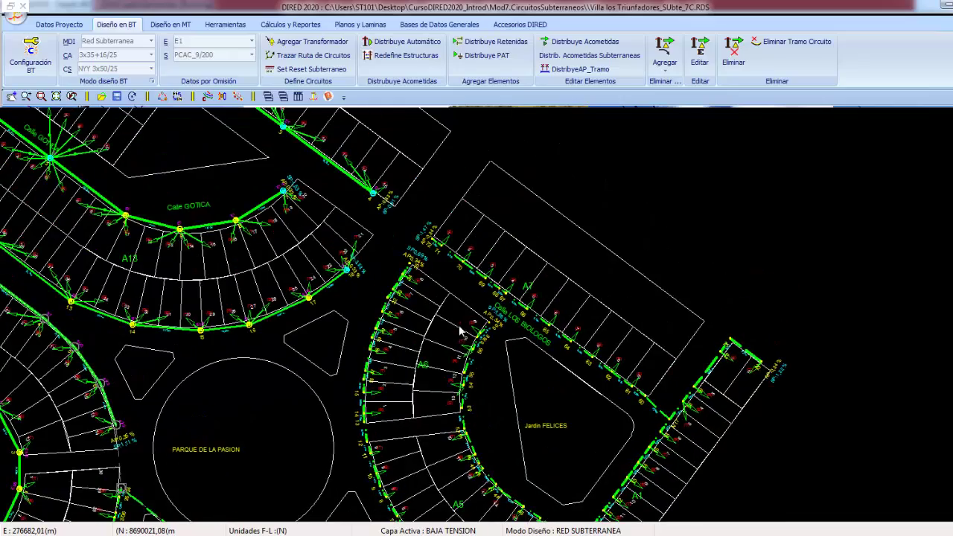
scroll(387, 318, "up", 1)
scroll(387, 319, "down", 1)
scroll(387, 319, "down", 1)
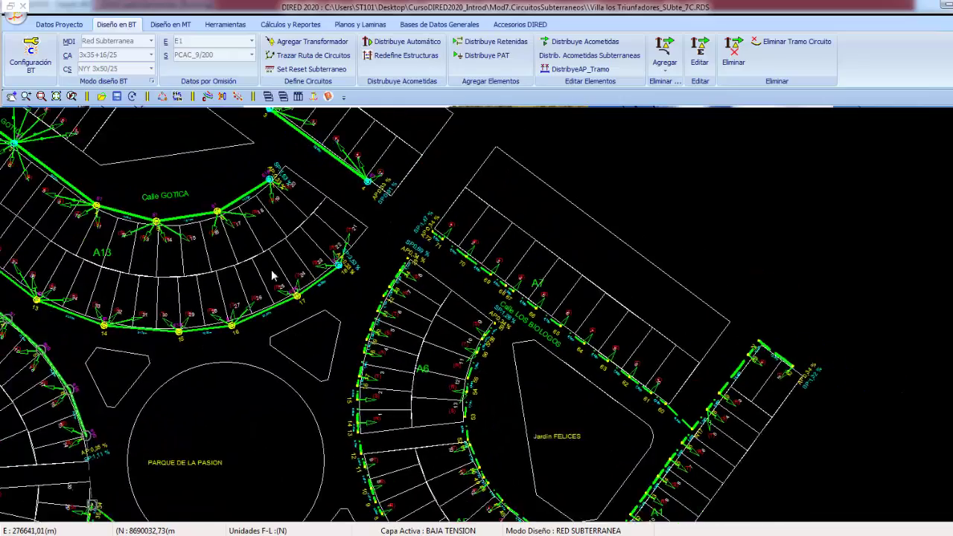
scroll(288, 277, "down", 1)
scroll(426, 296, "down", 1)
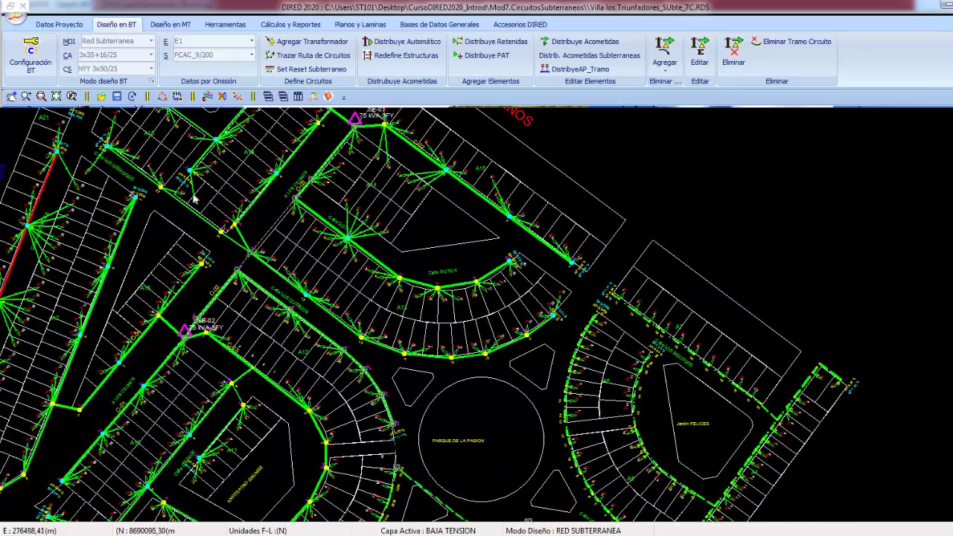
scroll(437, 327, "up", 1)
scroll(437, 328, "up", 1)
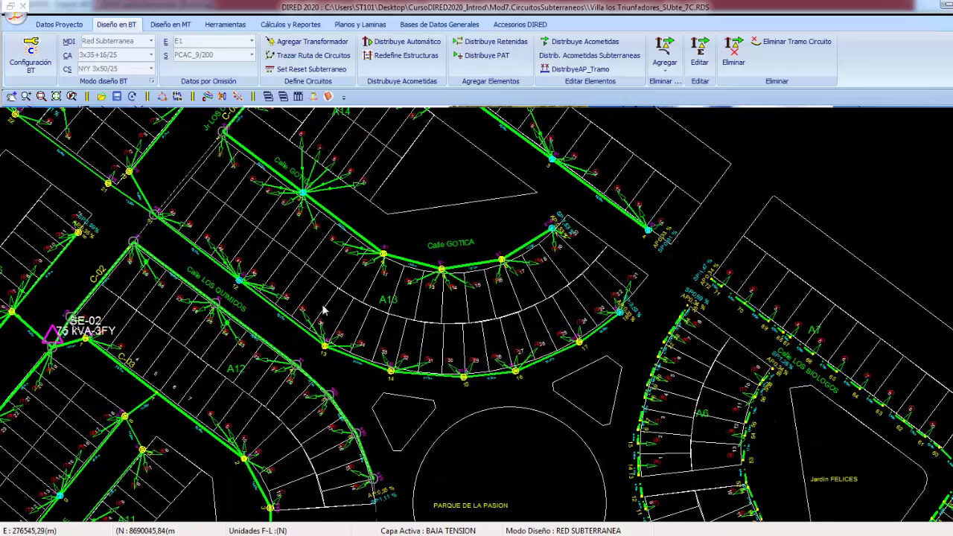
middle_click_drag(512, 341, 393, 307)
middle_click_drag(566, 372, 446, 338)
middle_click_drag(589, 410, 470, 376)
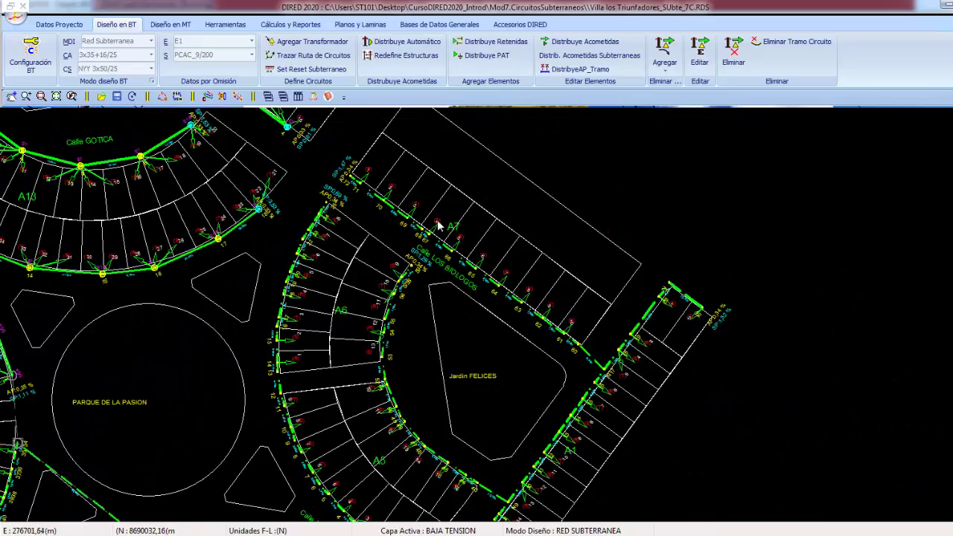
Review transformer SE-03 on Calle LOS INGENIEROS, then switch to medium-voltage (Diseño en MT) design
middle_click_drag(477, 341, 509, 279)
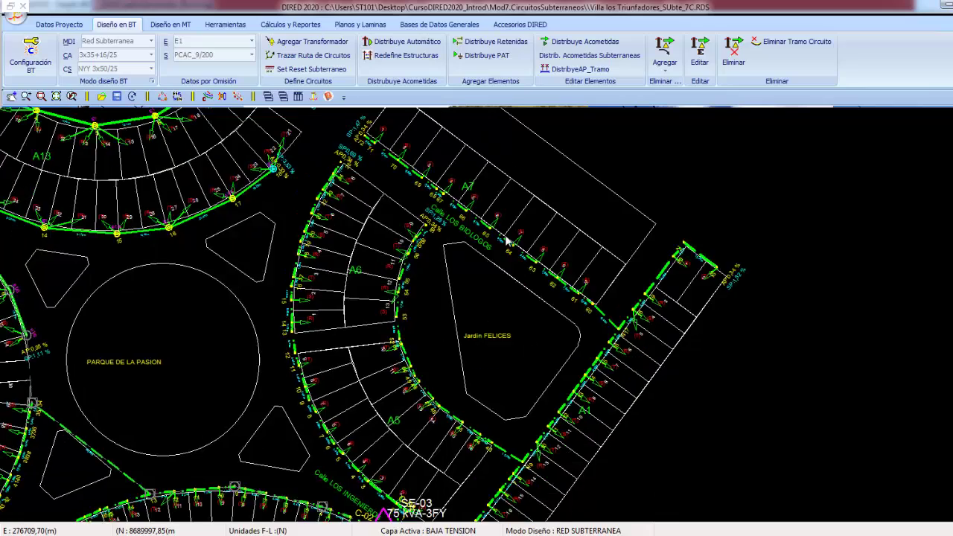
middle_click_drag(429, 396, 461, 334)
middle_click_drag(403, 412, 436, 351)
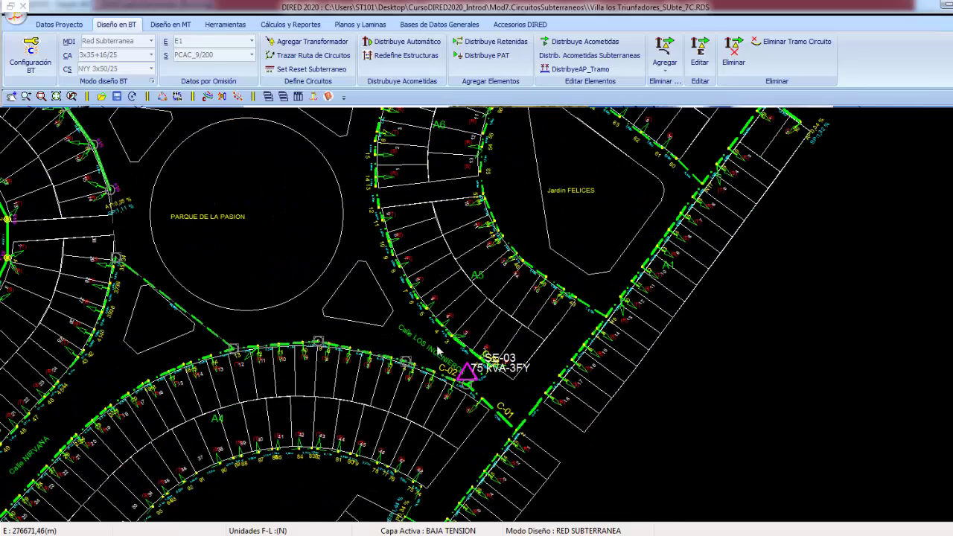
left_click(452, 531)
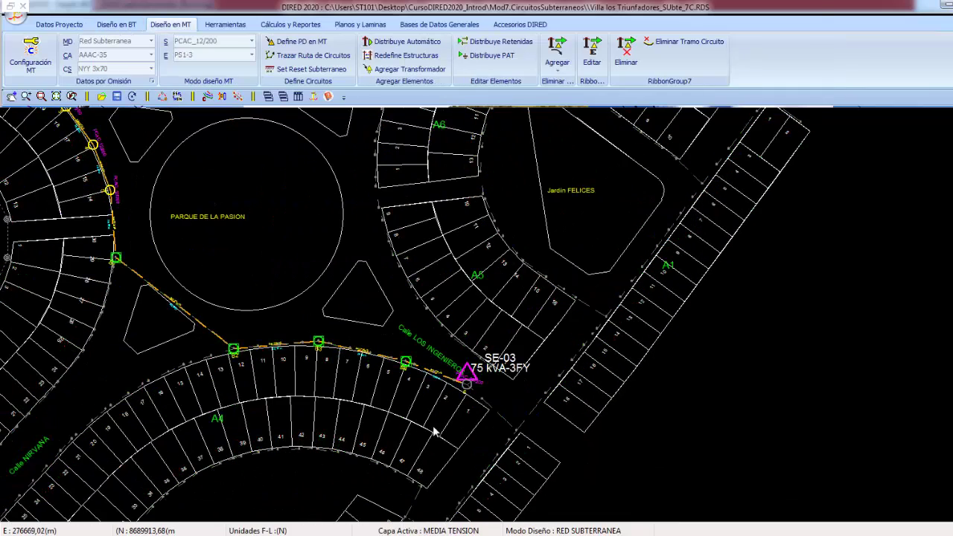
middle_click_drag(355, 399, 496, 518)
middle_click_drag(272, 236, 421, 385)
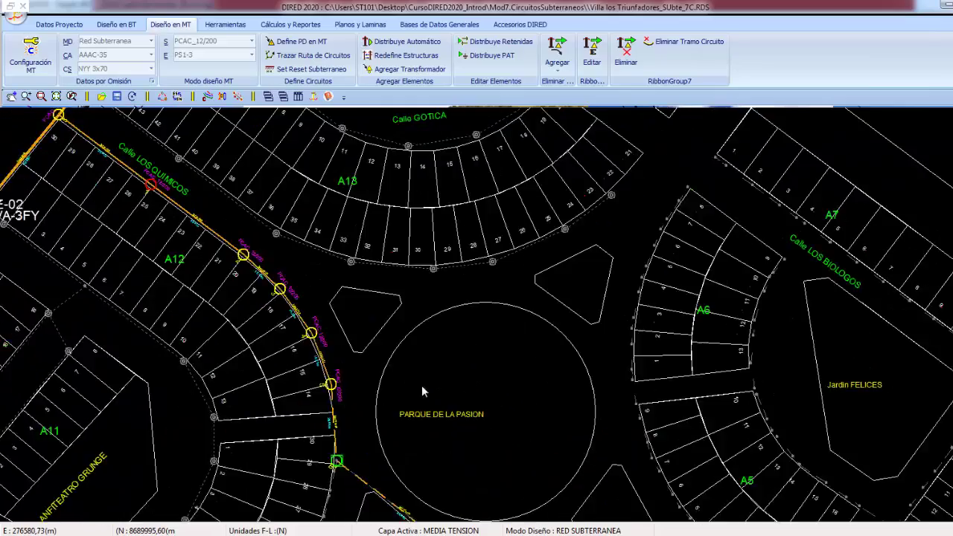
scroll(333, 331, "up", 3)
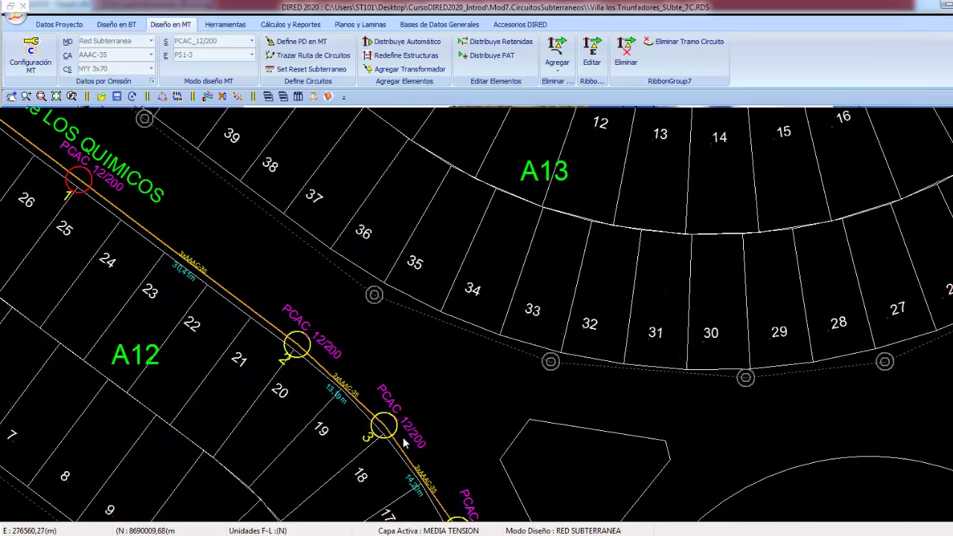
middle_click_drag(403, 442, 385, 319)
middle_click_drag(445, 439, 404, 314)
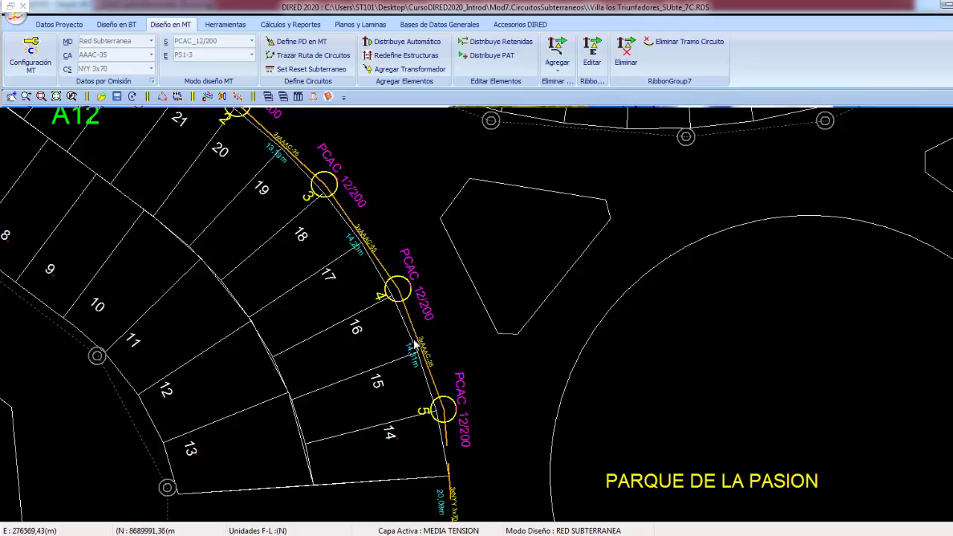
mouse_move(471, 446)
middle_mouse_down()
mouse_move(406, 270)
mouse_move(370, 252)
middle_mouse_up()
scroll(424, 335, "down", 1)
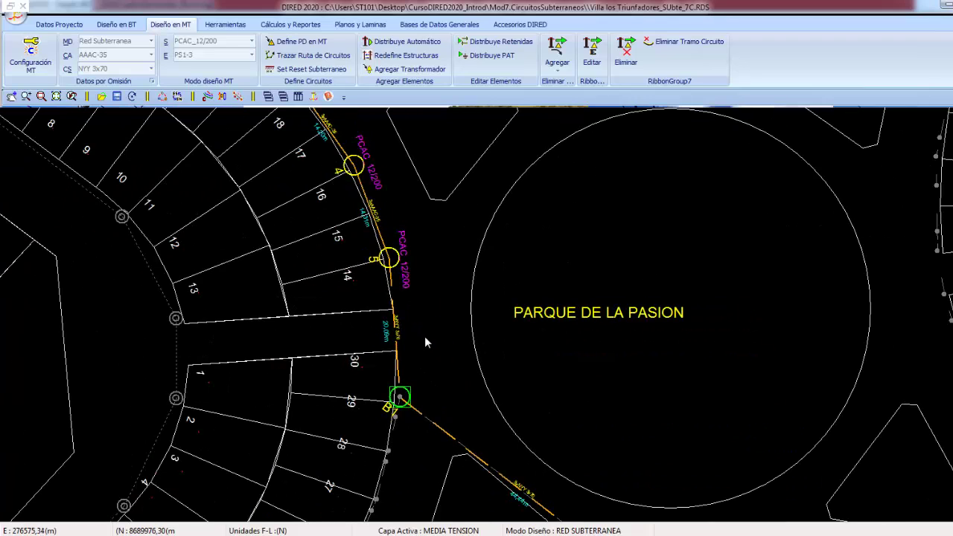
scroll(426, 338, "down", 1)
middle_click_drag(464, 396, 376, 306)
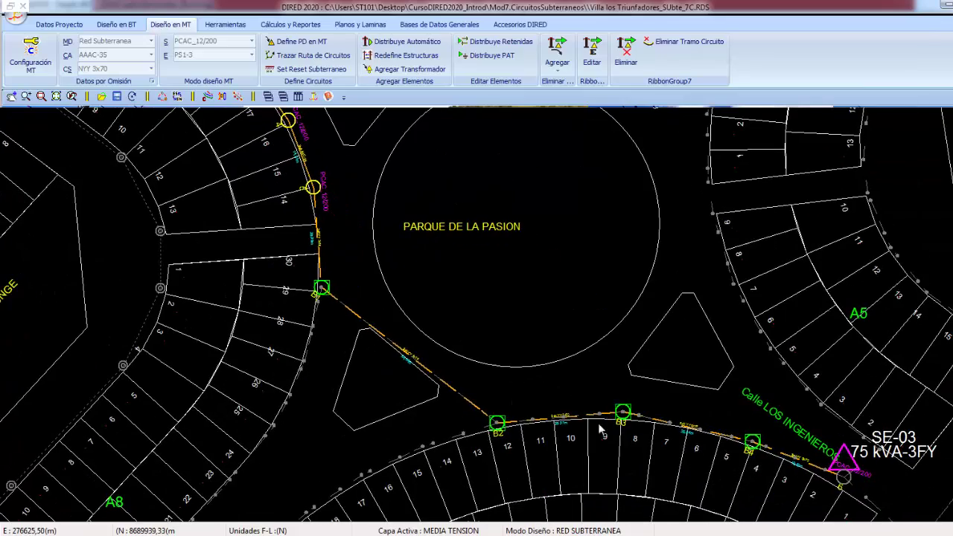
middle_click_drag(667, 426, 593, 367)
middle_click_drag(776, 440, 588, 412)
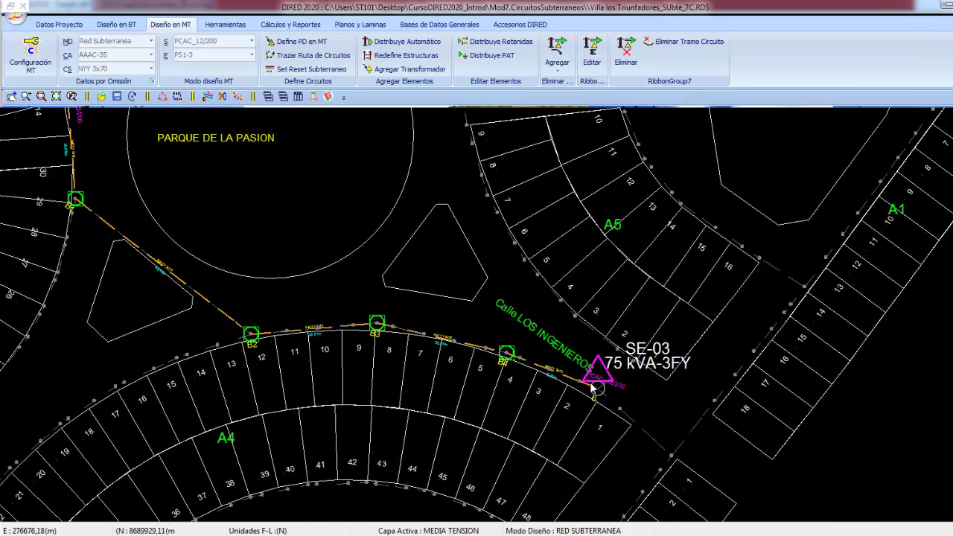